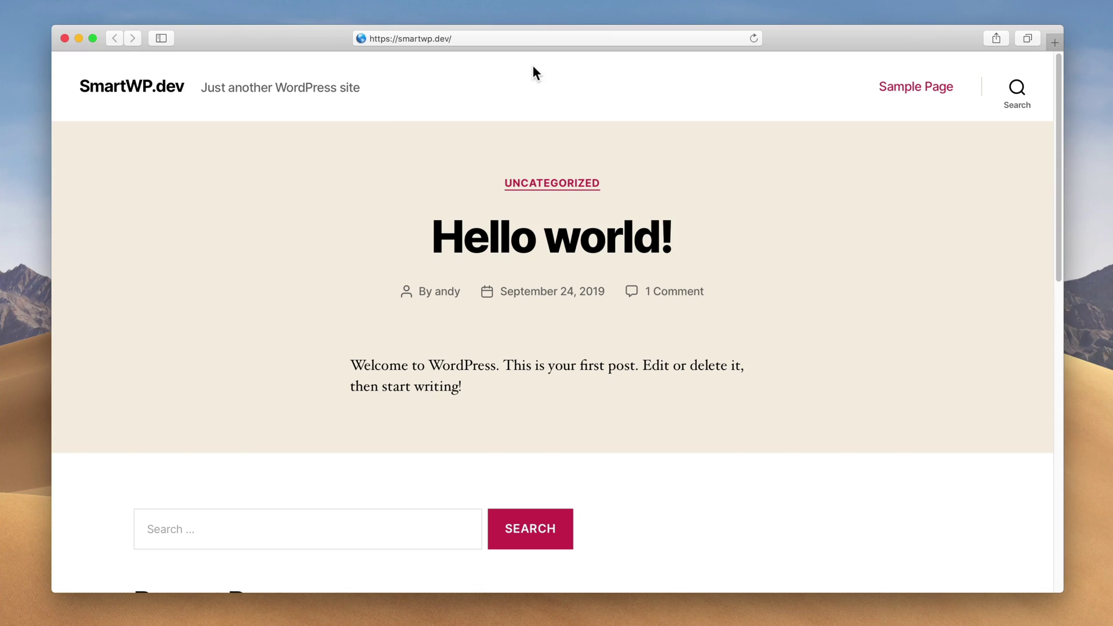
Step: Load the site's wp-admin login page and sign in to the SmartWP.dev dashboard
{"action": "left_click", "coordinate": [499, 37]}
{"action": "type", "text": "wp-admin"}
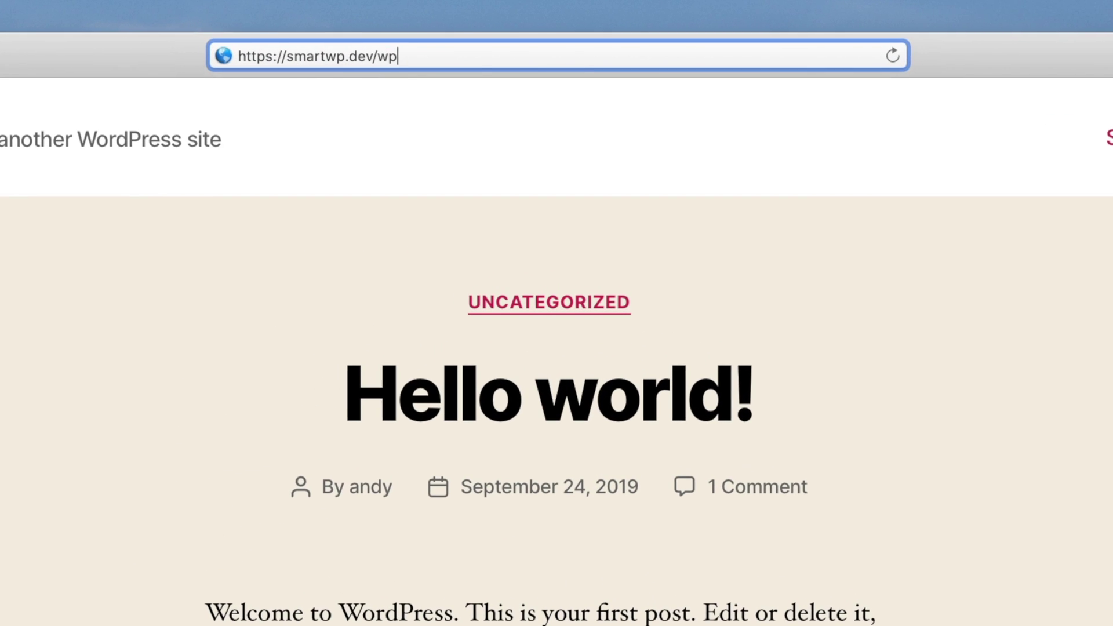
{"action": "key", "text": "Return"}
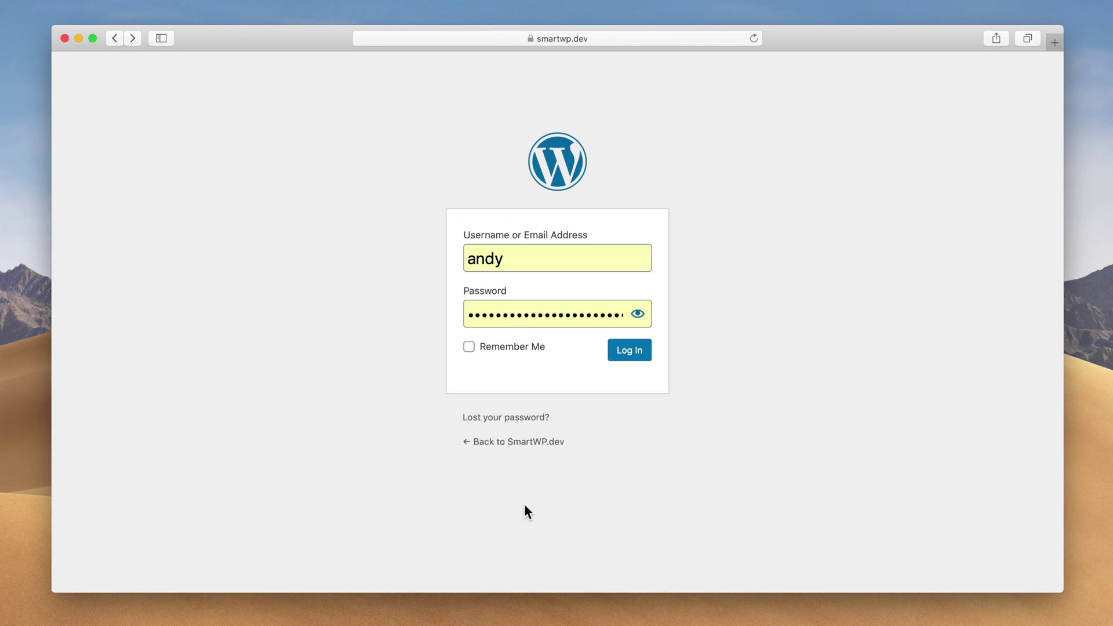
{"action": "left_click", "coordinate": [625, 352]}
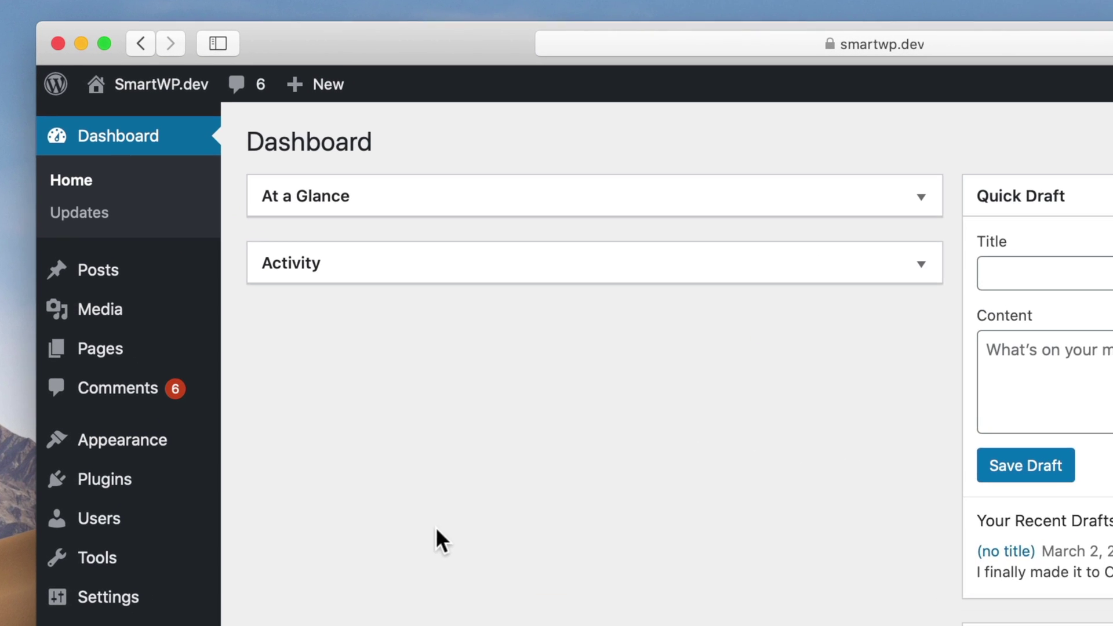
Step: Go through the empty Installed Plugins list to the Add Plugins page showing Featured plugins
{"action": "mouse_move", "coordinate": [108, 314]}
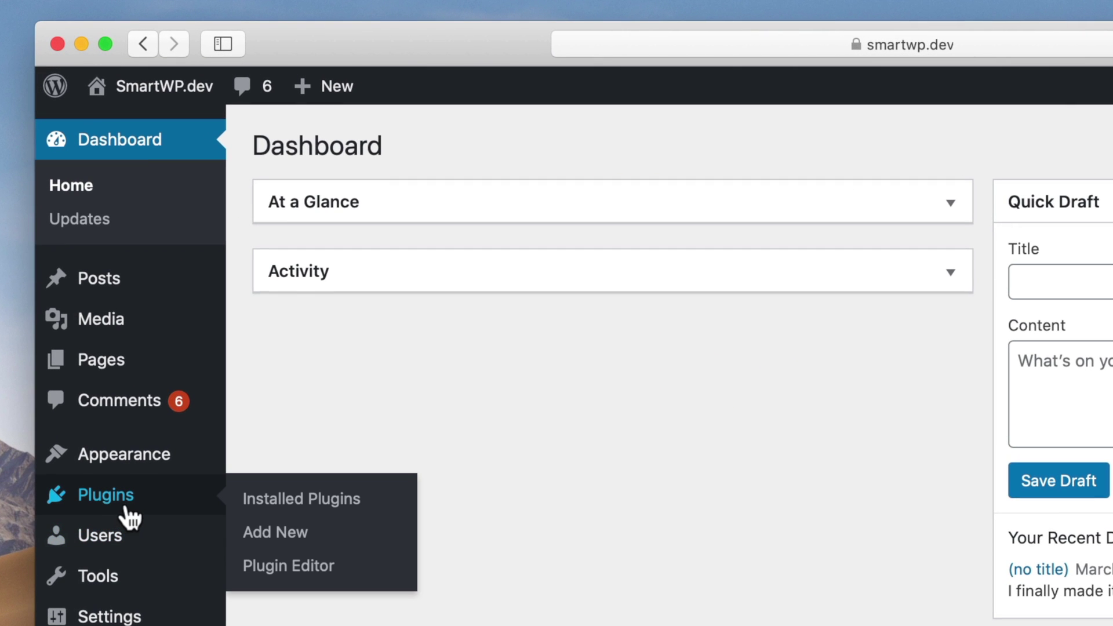
{"action": "left_click", "coordinate": [269, 504]}
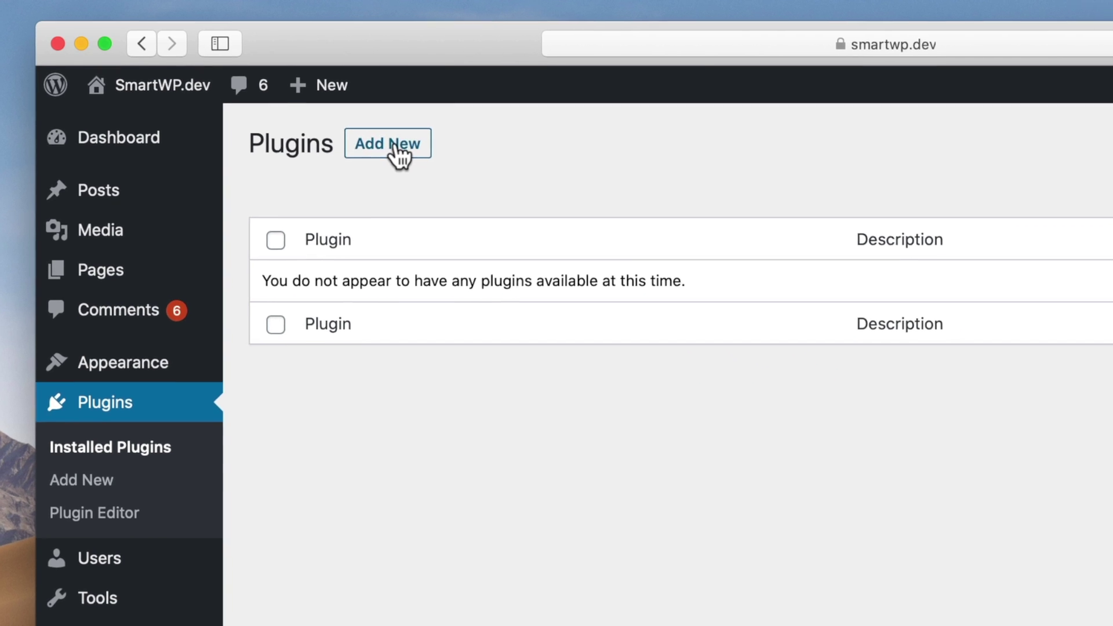
{"action": "left_click", "coordinate": [400, 153]}
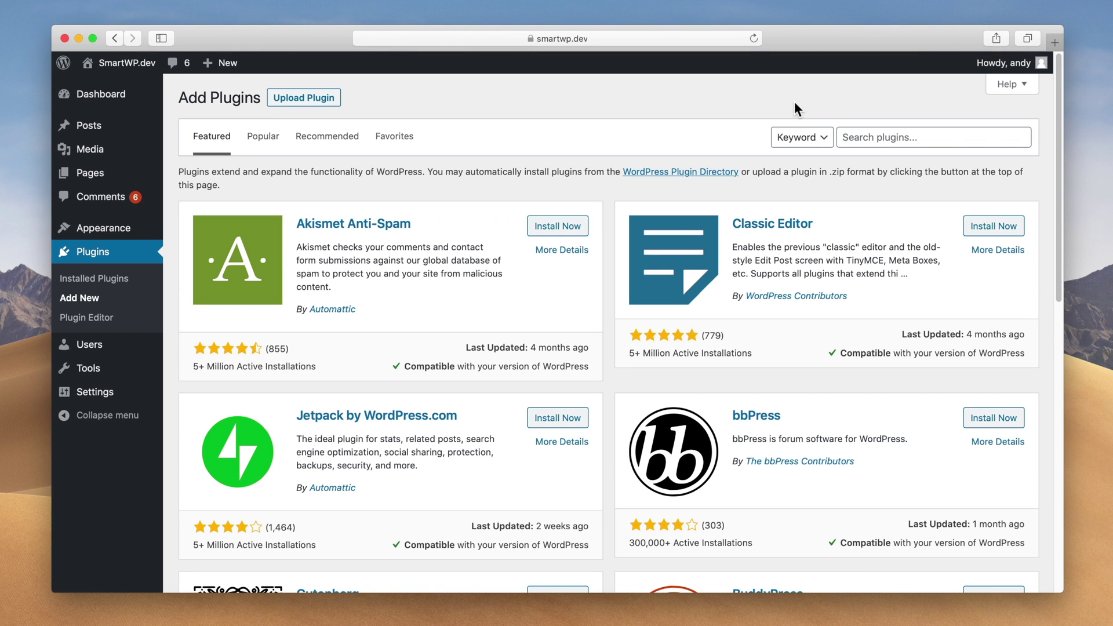
Step: Search plugins for 'colorlib login' and start installing Custom Login Page Customizer by Colorlib
{"action": "left_click", "coordinate": [864, 135]}
{"action": "type", "text": "colorlib"}
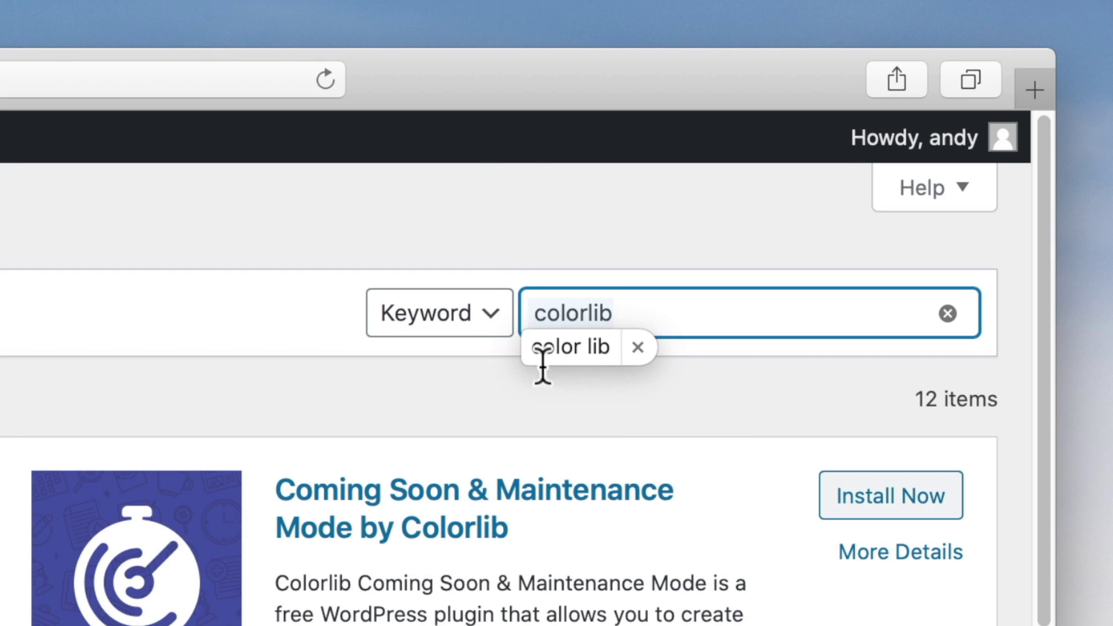
{"action": "left_click", "coordinate": [637, 347]}
{"action": "type", "text": "login"}
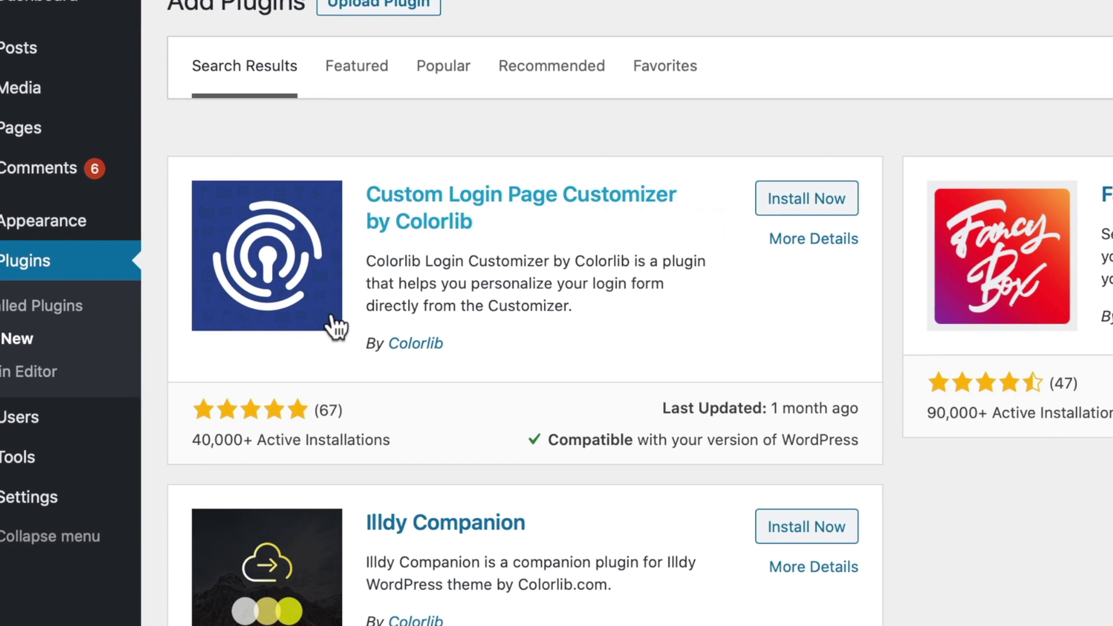
{"action": "left_click_drag", "start_coordinate": [200, 444], "coordinate": [363, 444]}
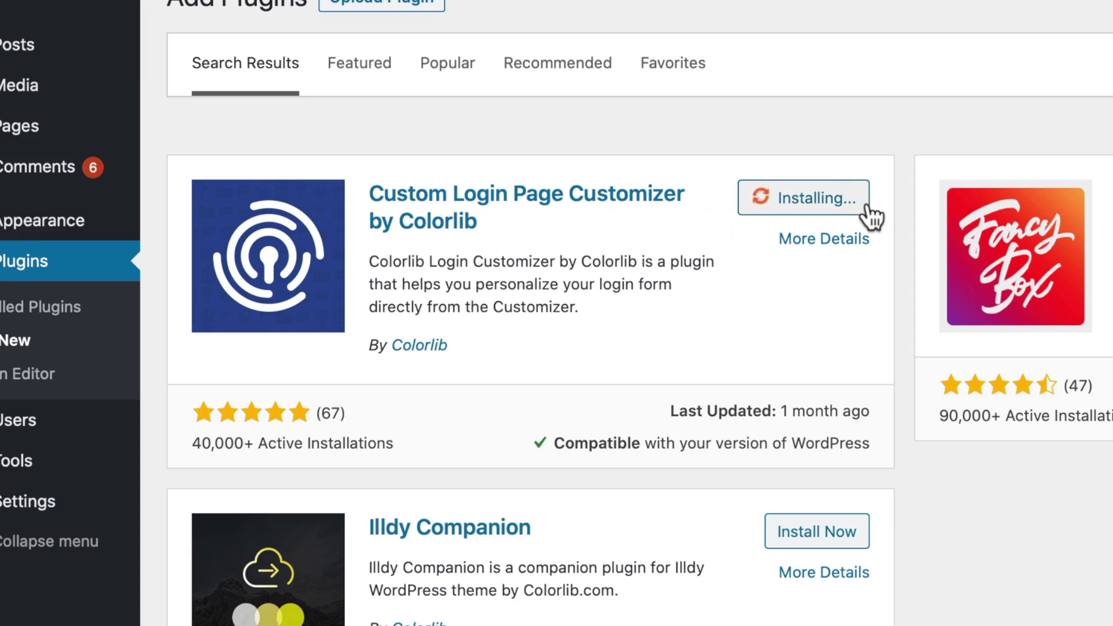
Step: Activate Colorlib Login Customizer and open its live login-page customizer from the Settings link
{"action": "left_click", "coordinate": [862, 206]}
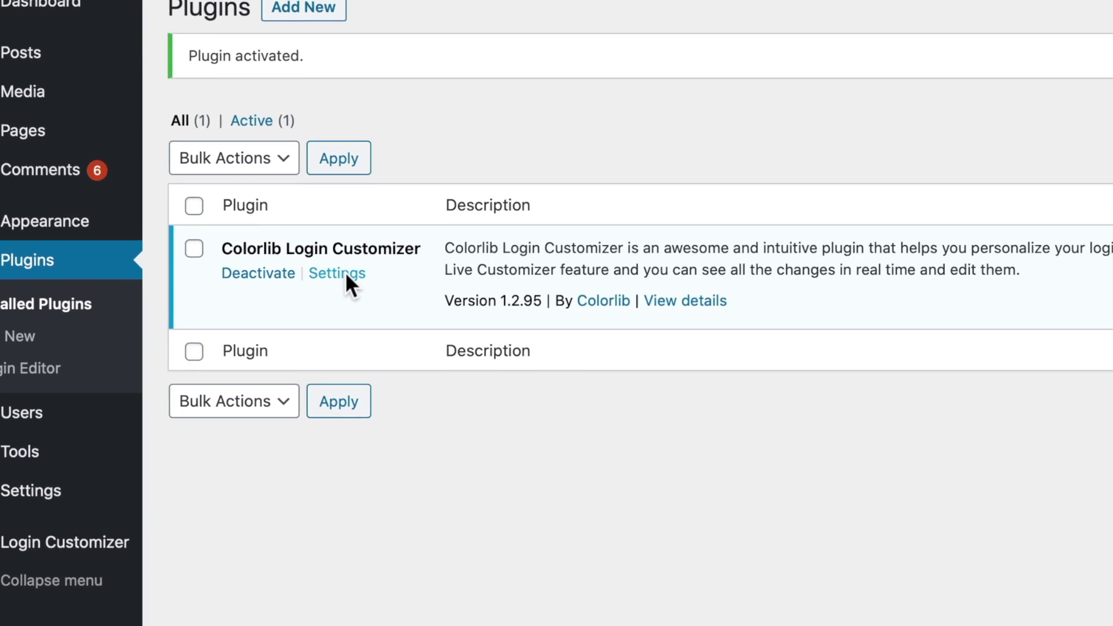
{"action": "left_click", "coordinate": [281, 260]}
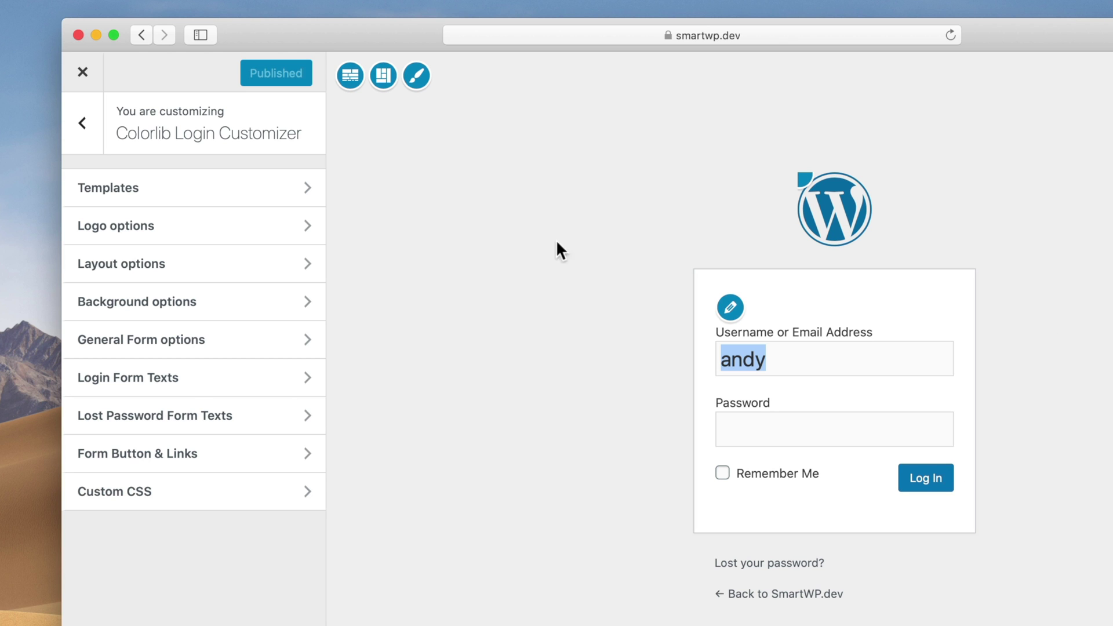
{"action": "left_click", "coordinate": [624, 313]}
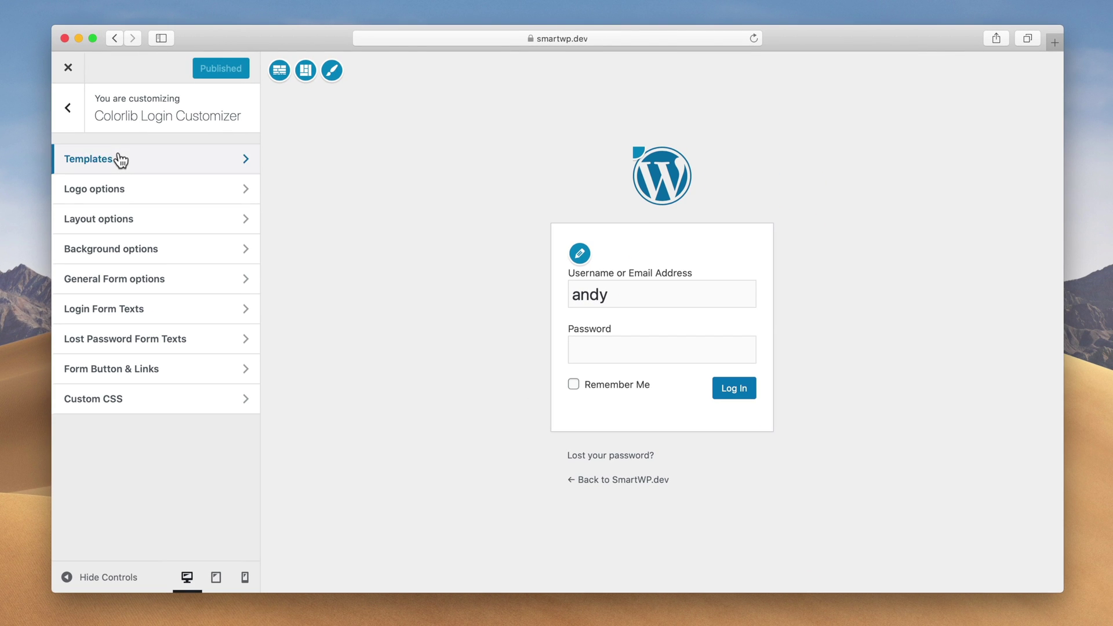
Step: Preview the split-layout, pencils-and-leaves and Account Login templates, then reapply the default template
{"action": "left_click", "coordinate": [124, 163]}
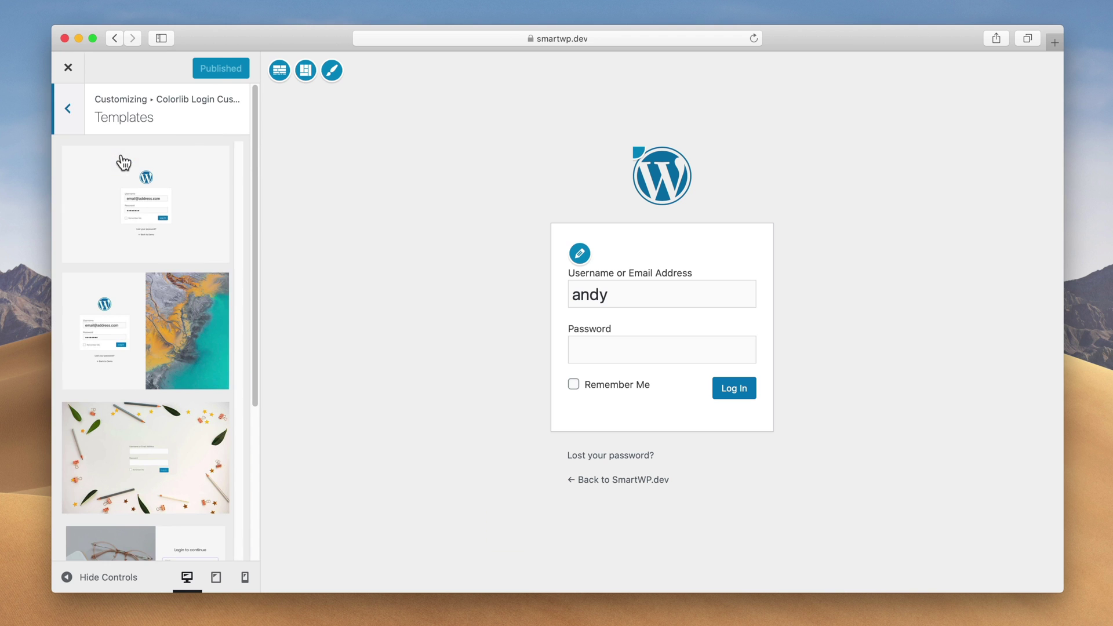
{"action": "left_click", "coordinate": [156, 232]}
{"action": "left_click", "coordinate": [171, 334]}
{"action": "scroll", "coordinate": [168, 336], "scroll_direction": "down", "scroll_amount": 1}
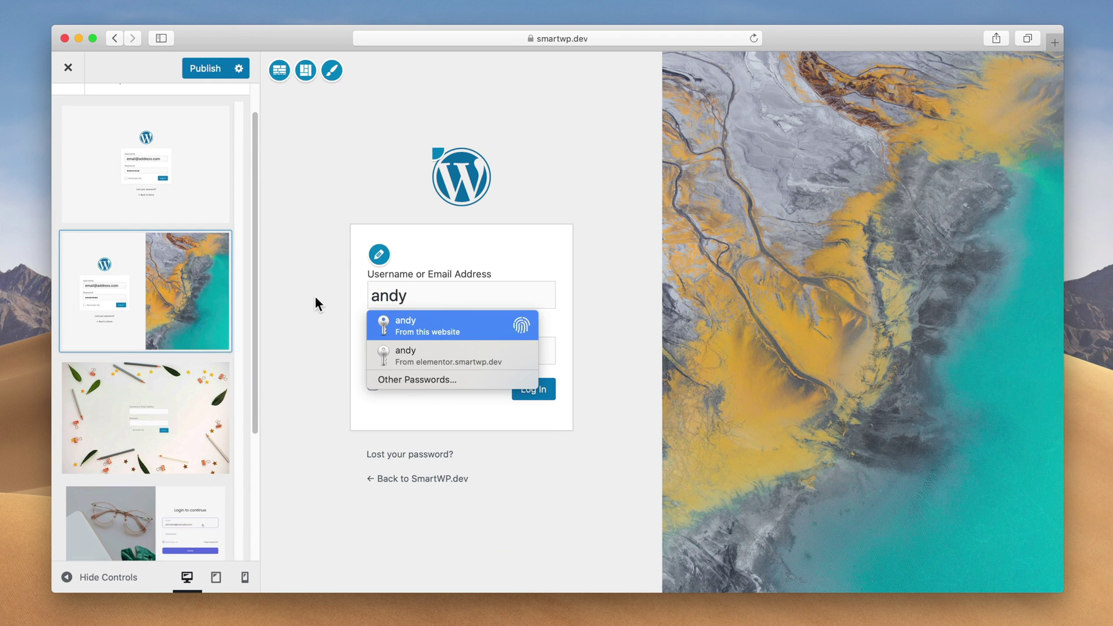
{"action": "scroll", "coordinate": [151, 393], "scroll_direction": "down", "scroll_amount": 2}
{"action": "left_click", "coordinate": [110, 360]}
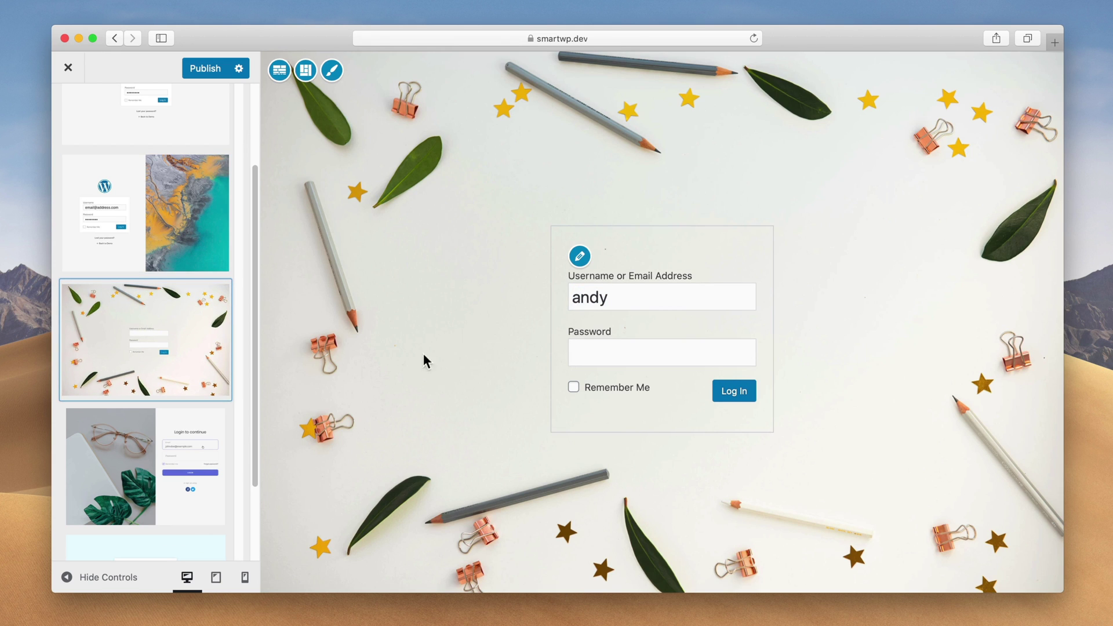
{"action": "scroll", "coordinate": [138, 499], "scroll_direction": "down", "scroll_amount": 2}
{"action": "left_click", "coordinate": [138, 499]}
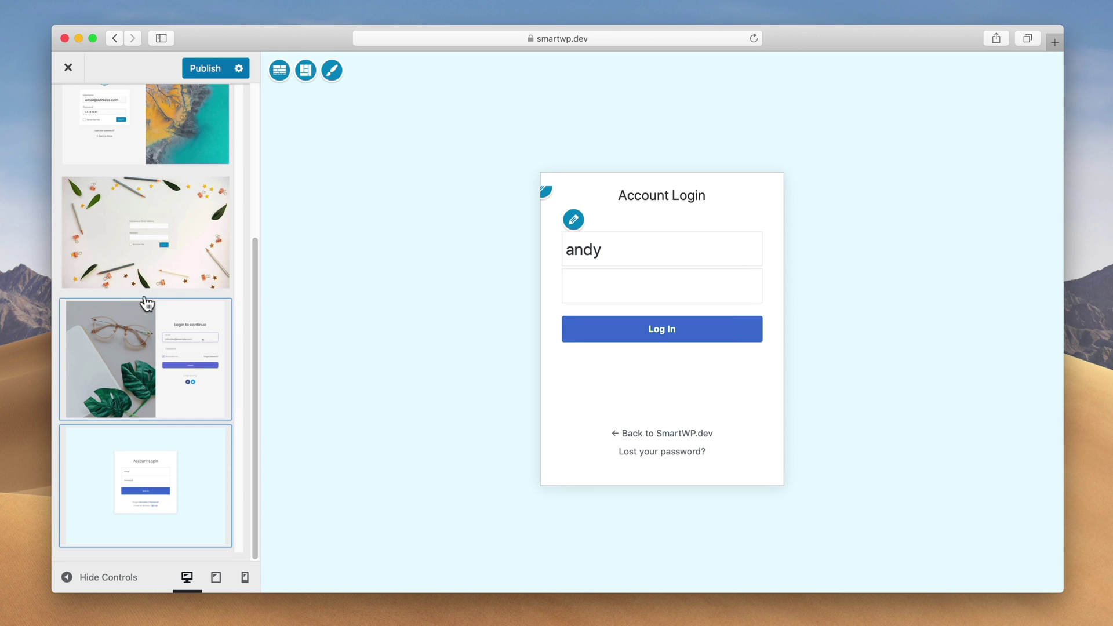
{"action": "scroll", "coordinate": [181, 273], "scroll_direction": "up", "scroll_amount": 10}
{"action": "left_click", "coordinate": [199, 181]}
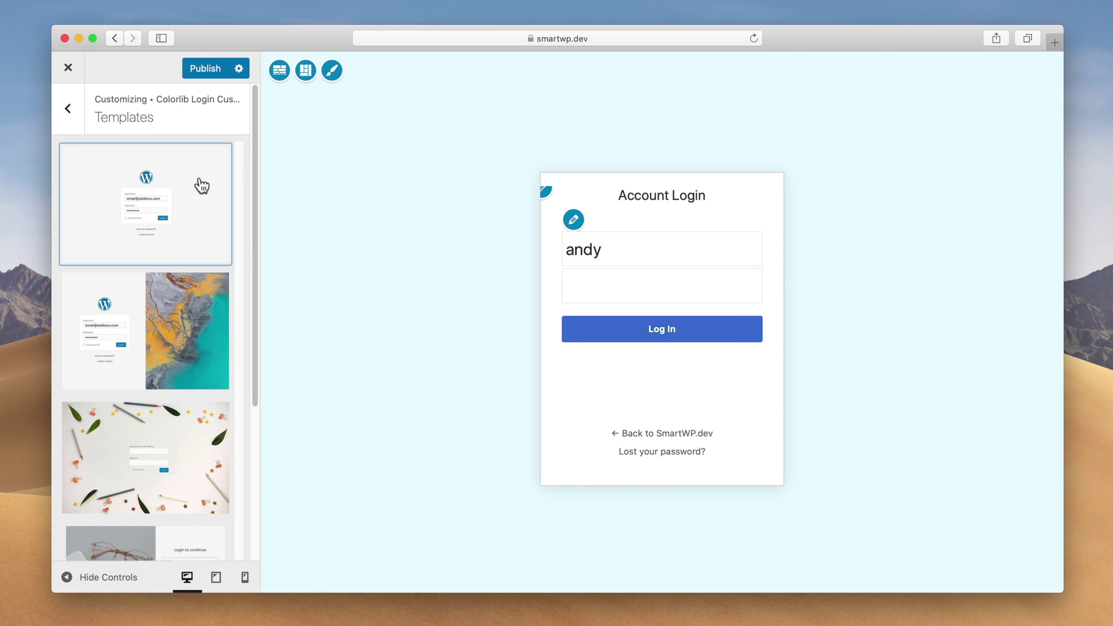
{"action": "left_click", "coordinate": [66, 110]}
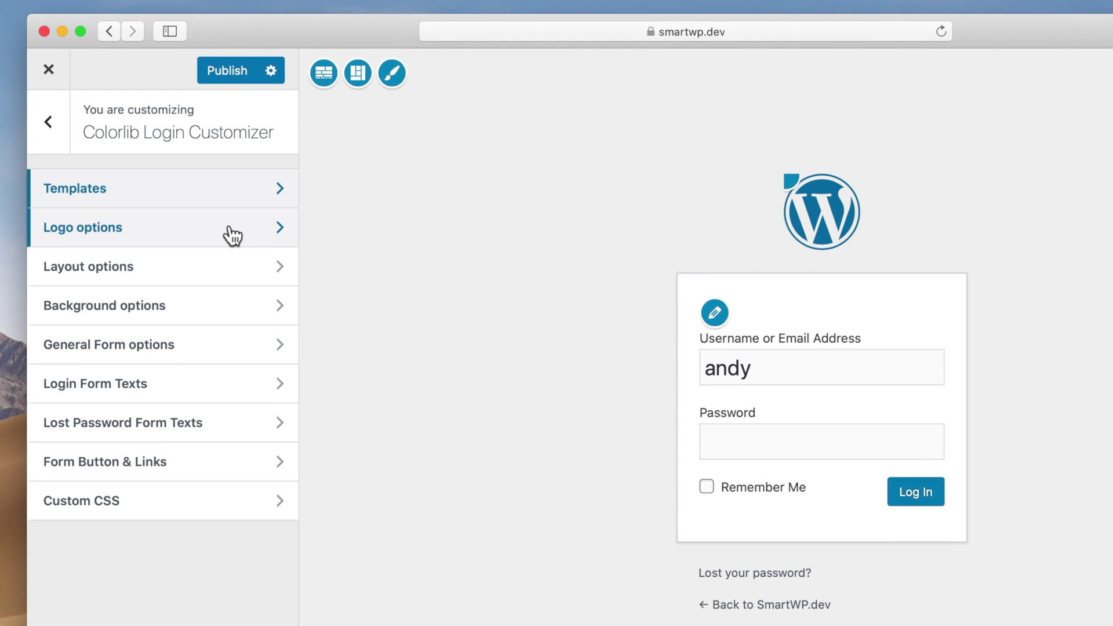
Step: Choose the SMARTWP image from the media library as the login page logo
{"action": "left_click", "coordinate": [182, 235]}
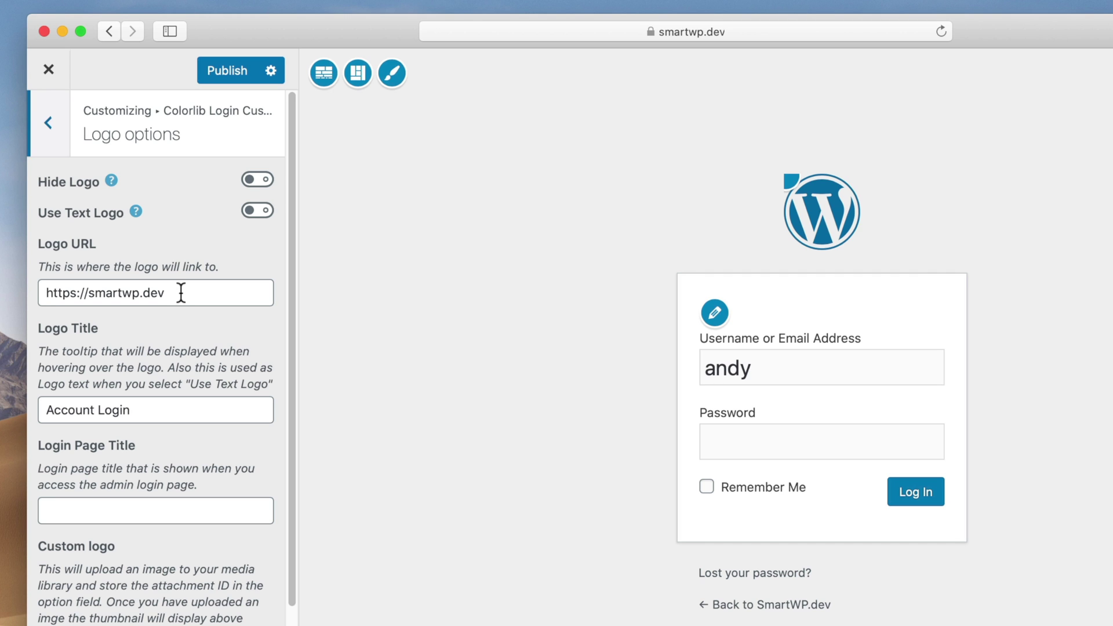
{"action": "scroll", "coordinate": [170, 335], "scroll_direction": "down", "scroll_amount": 4}
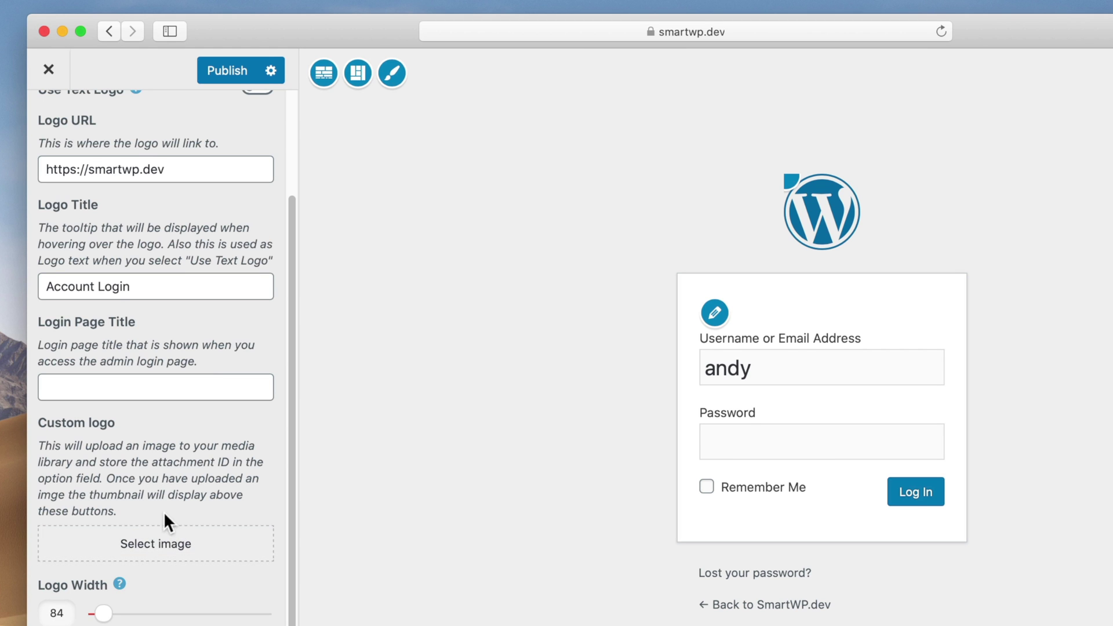
{"action": "left_click", "coordinate": [164, 545]}
{"action": "left_click", "coordinate": [151, 329]}
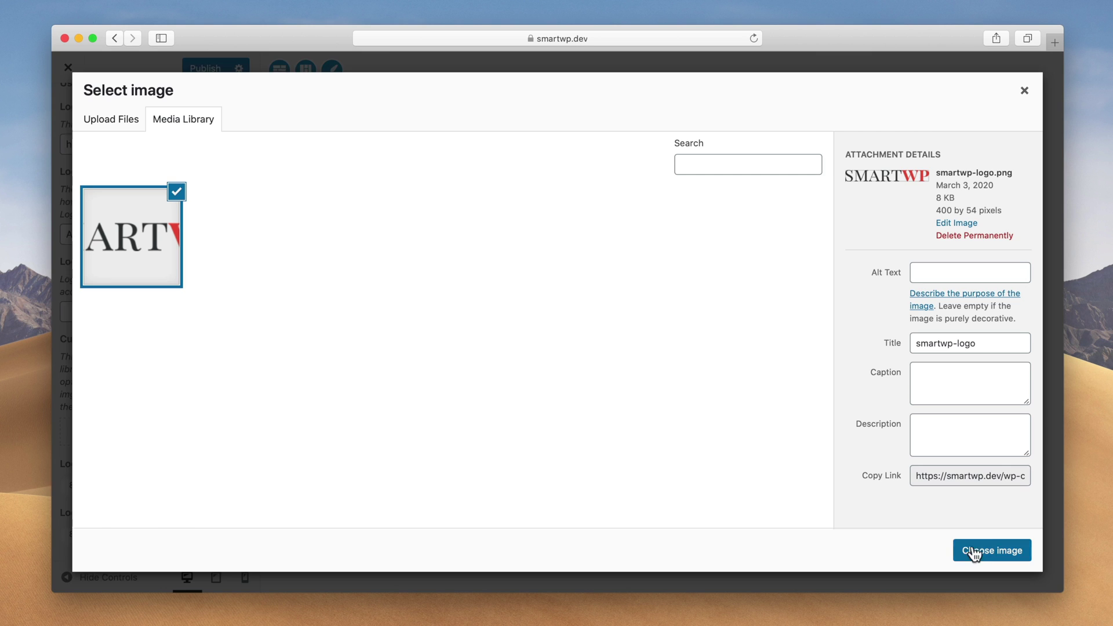
{"action": "left_click", "coordinate": [975, 553]}
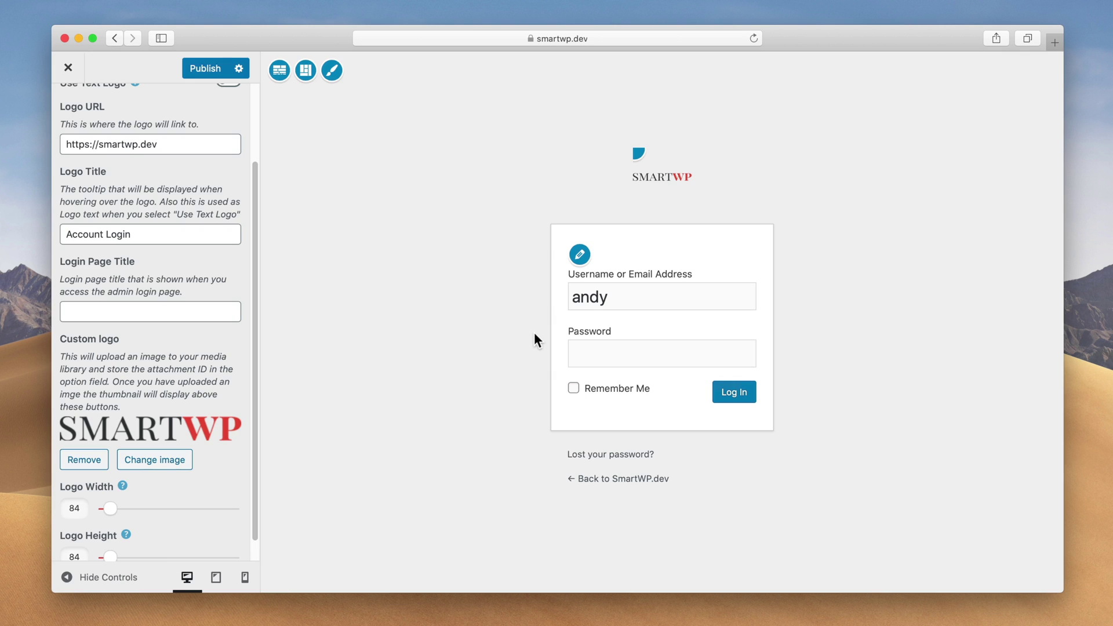
Step: Enlarge the logo to 200 width and 55 height, keeping it a visible image logo
{"action": "mouse_move", "coordinate": [658, 170]}
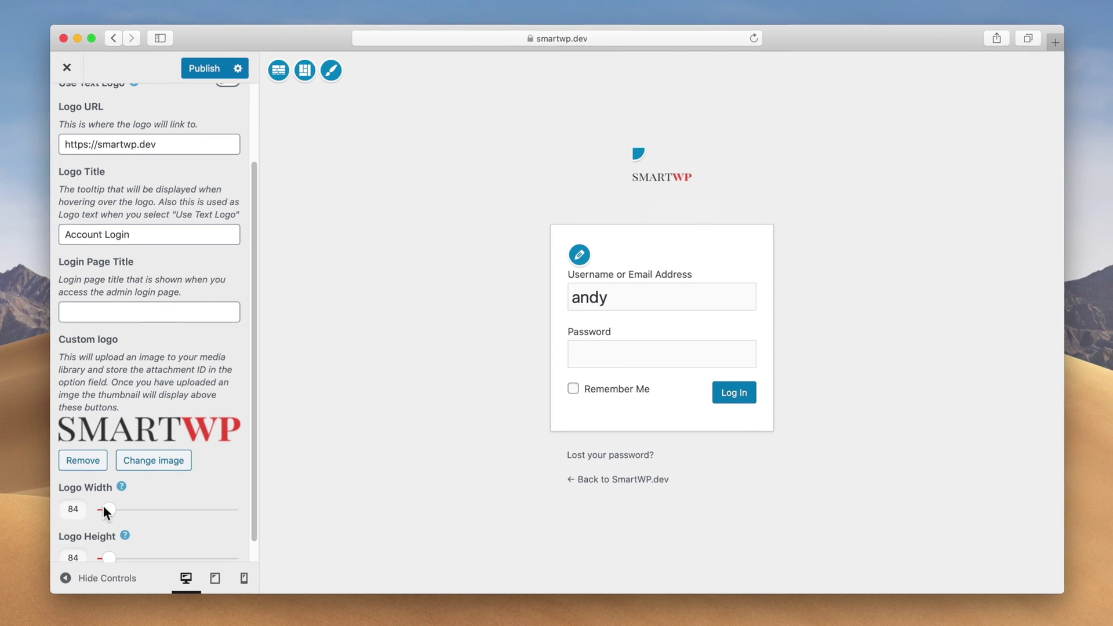
{"action": "left_click_drag", "start_coordinate": [115, 510], "coordinate": [126, 510]}
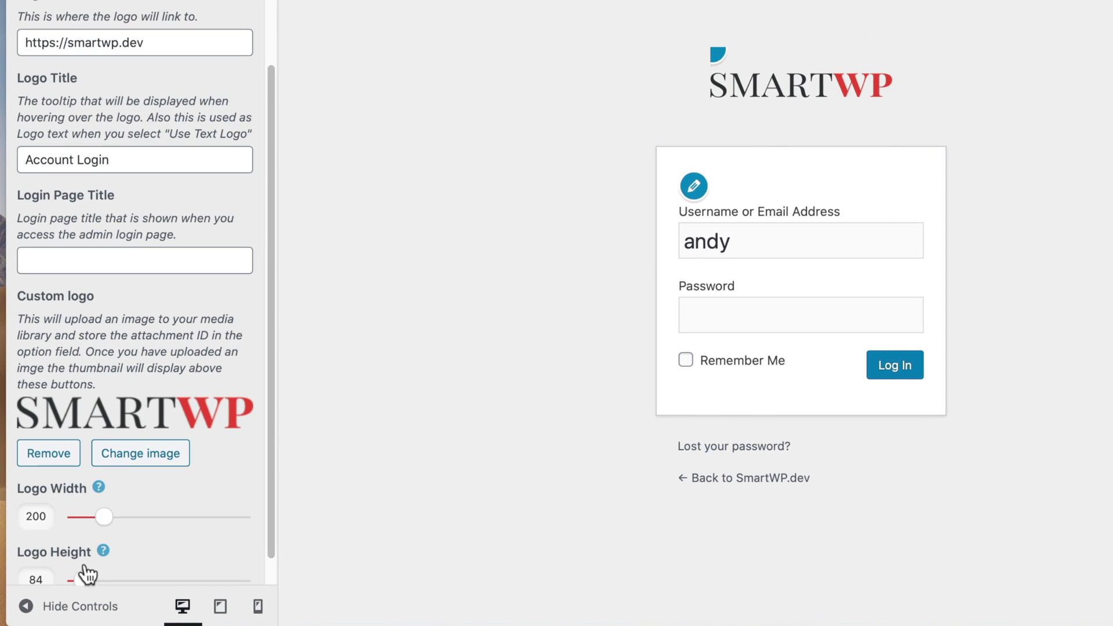
{"action": "left_click_drag", "start_coordinate": [83, 572], "coordinate": [85, 578]}
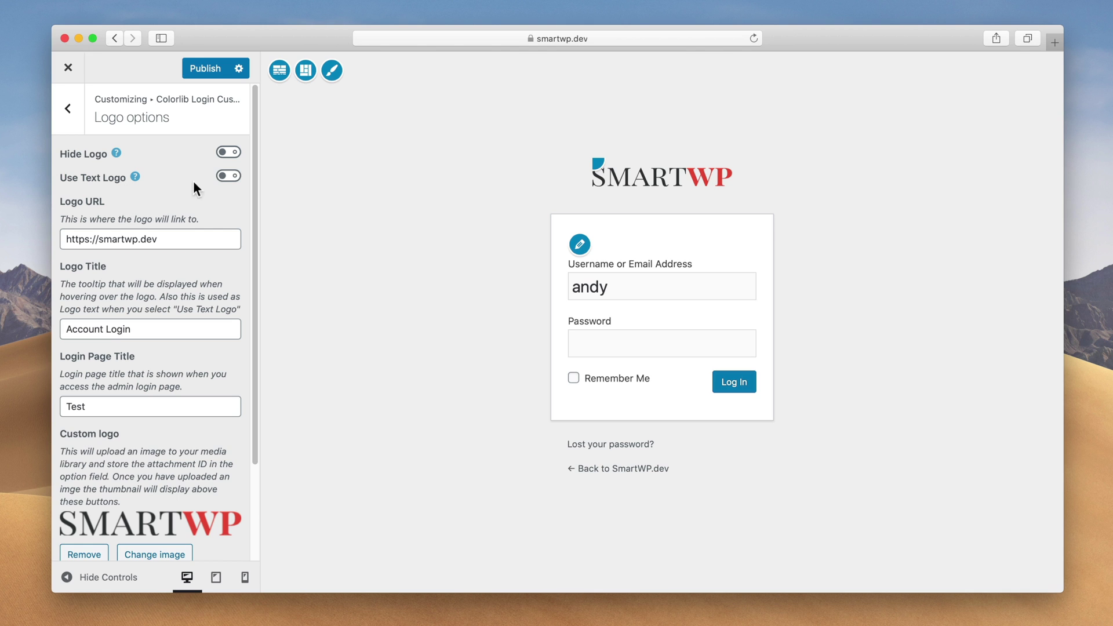
{"action": "left_click", "coordinate": [226, 178]}
{"action": "left_click", "coordinate": [226, 177]}
{"action": "left_click", "coordinate": [234, 153]}
{"action": "left_click", "coordinate": [234, 153]}
{"action": "left_click", "coordinate": [71, 116]}
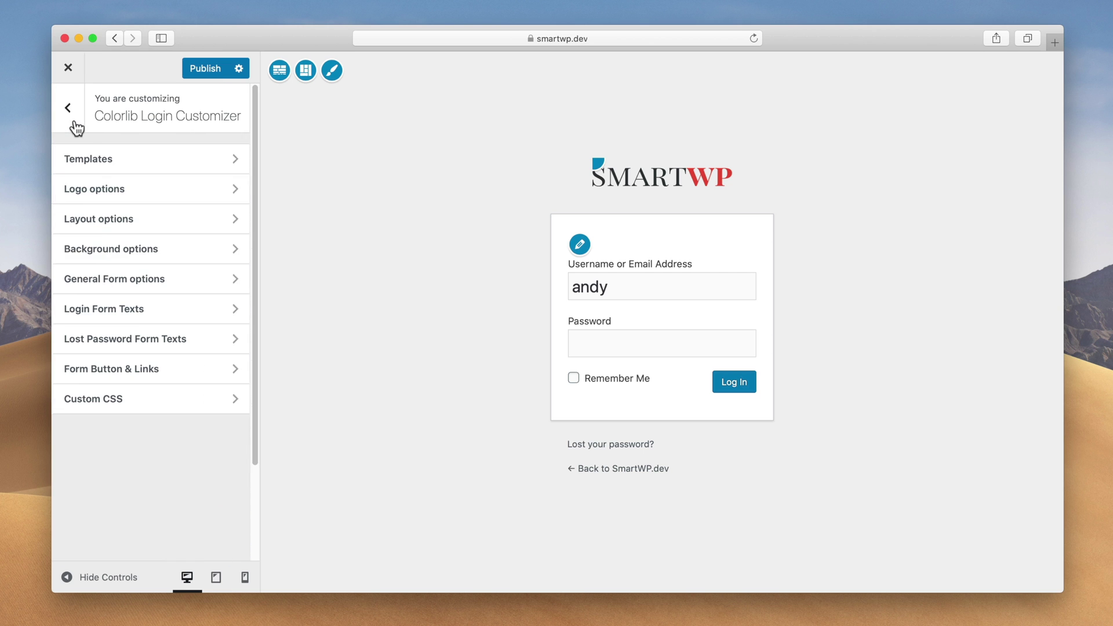
Step: Try other form alignments in Layout options, then keep the login form centred
{"action": "left_click", "coordinate": [129, 216]}
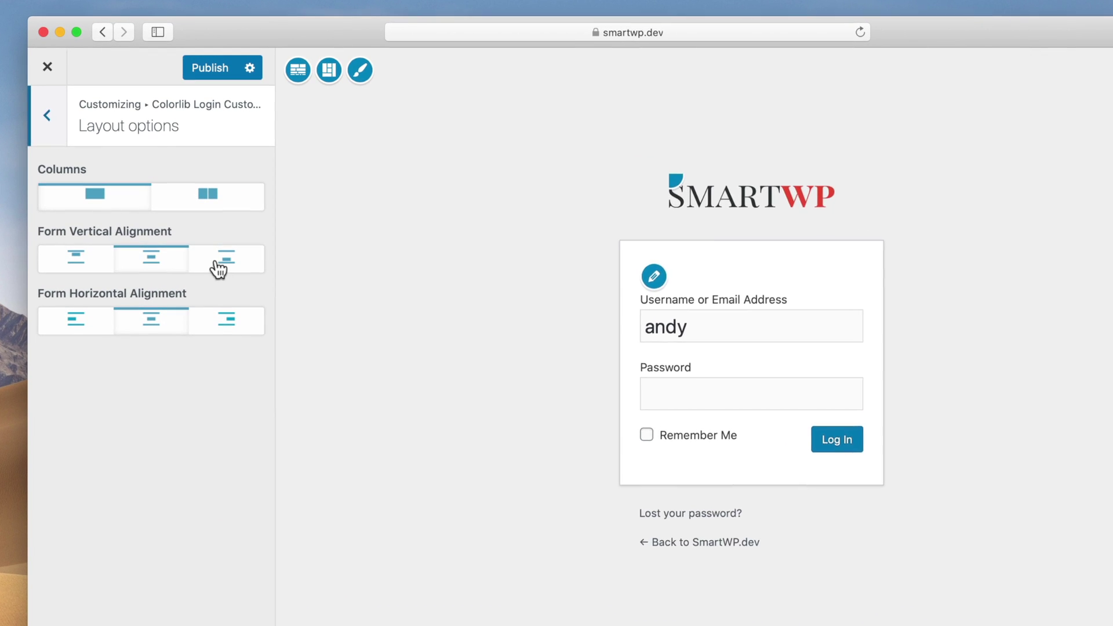
{"action": "left_click", "coordinate": [219, 269]}
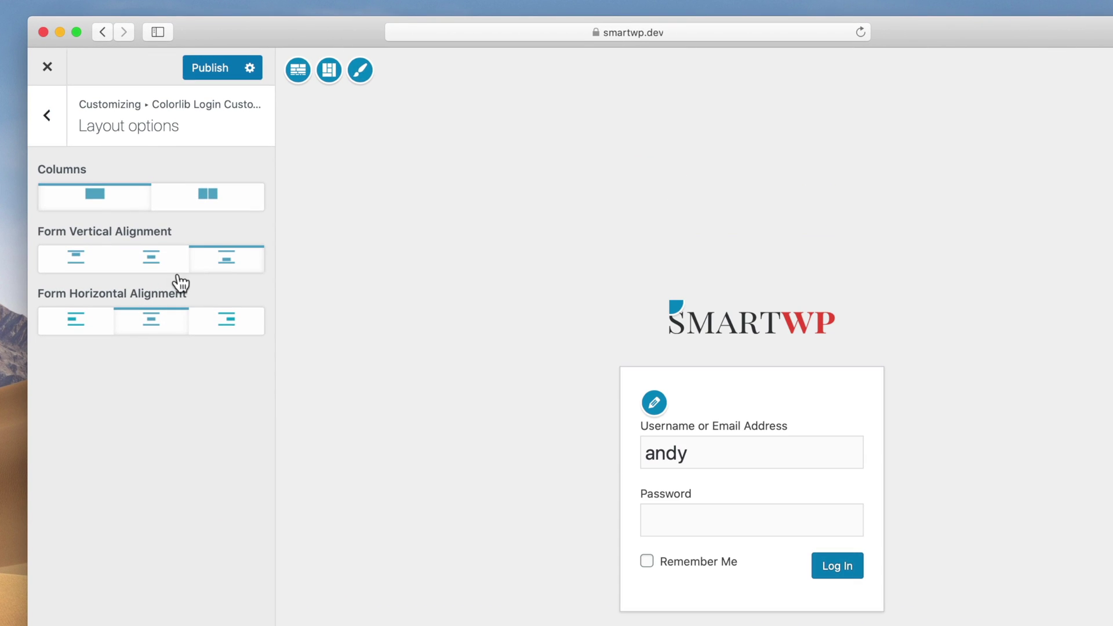
{"action": "left_click", "coordinate": [152, 267]}
{"action": "left_click", "coordinate": [226, 319]}
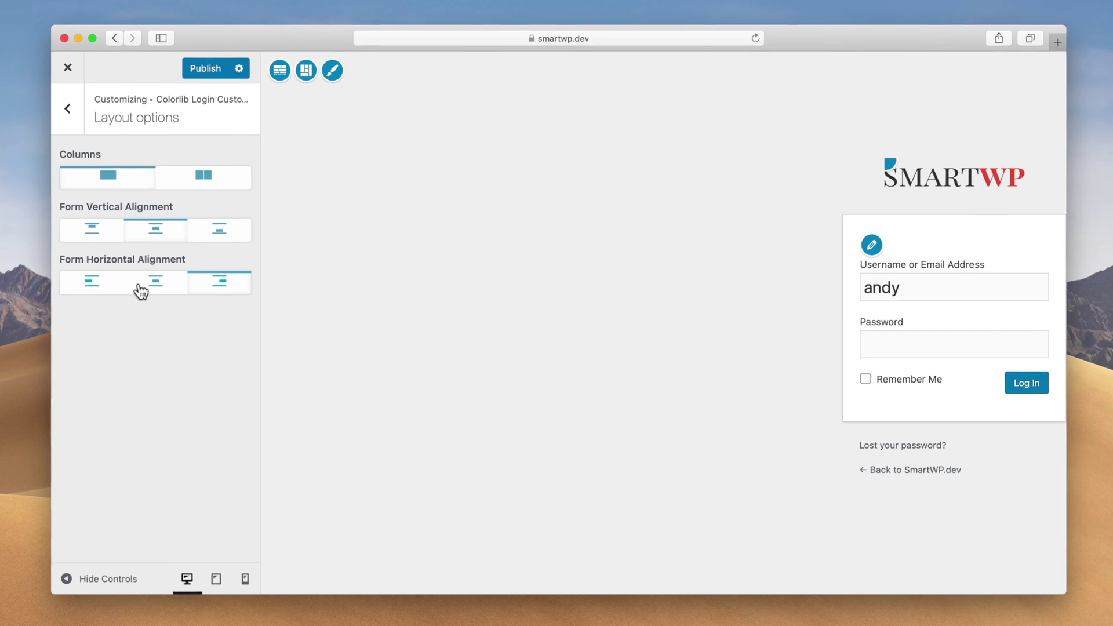
{"action": "left_click", "coordinate": [150, 289]}
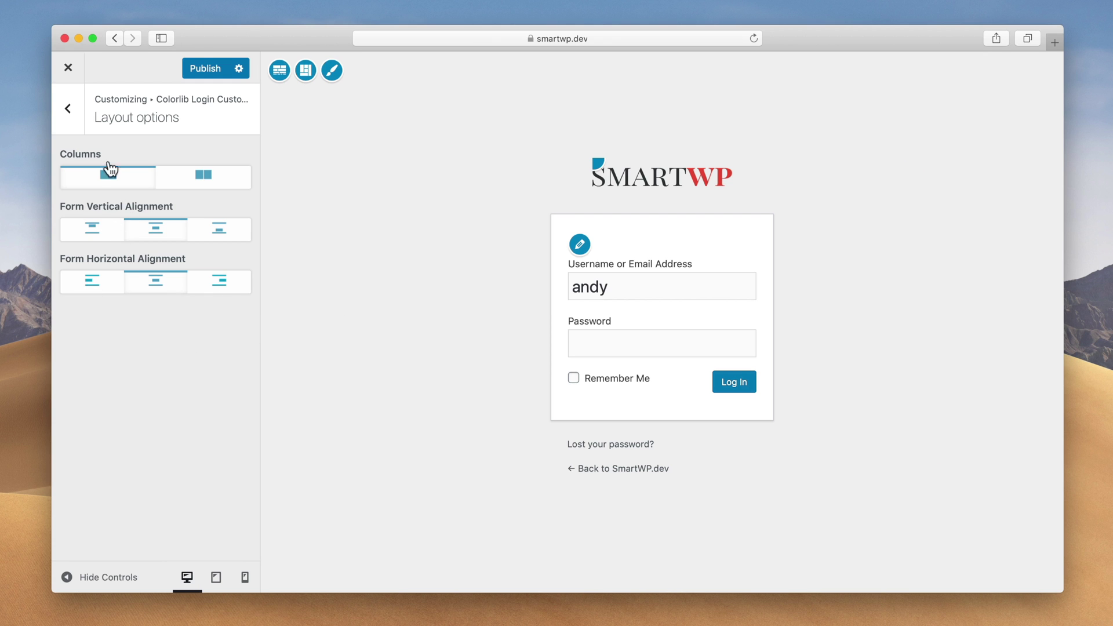
{"action": "left_click", "coordinate": [79, 119]}
Step: Set the login page's custom background colour to white (#ffffff)
{"action": "left_click", "coordinate": [129, 256]}
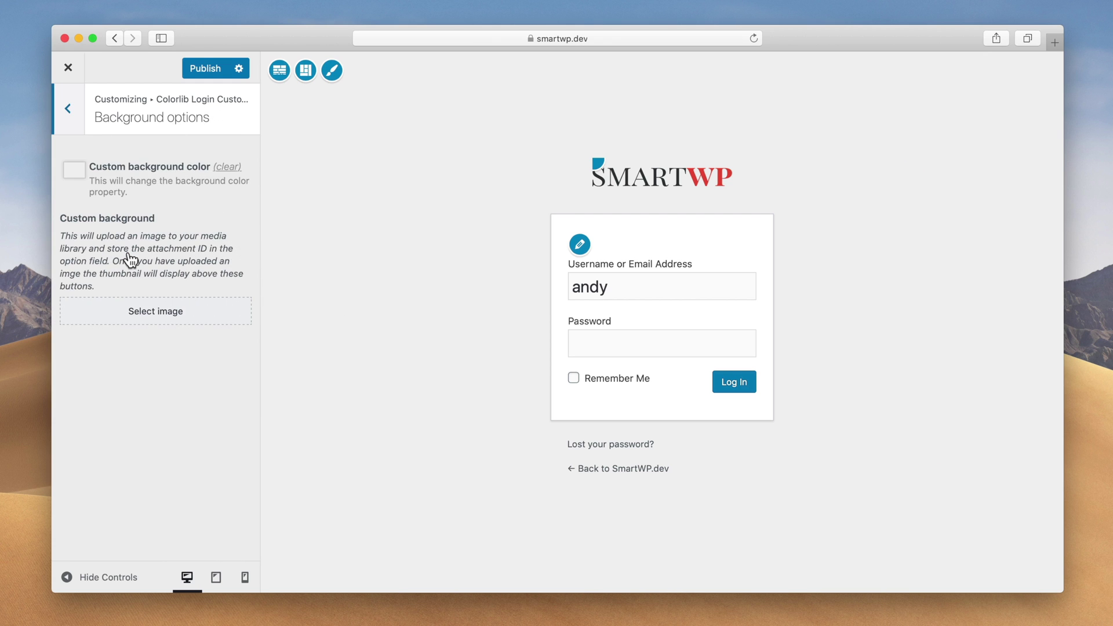
{"action": "left_click", "coordinate": [71, 174]}
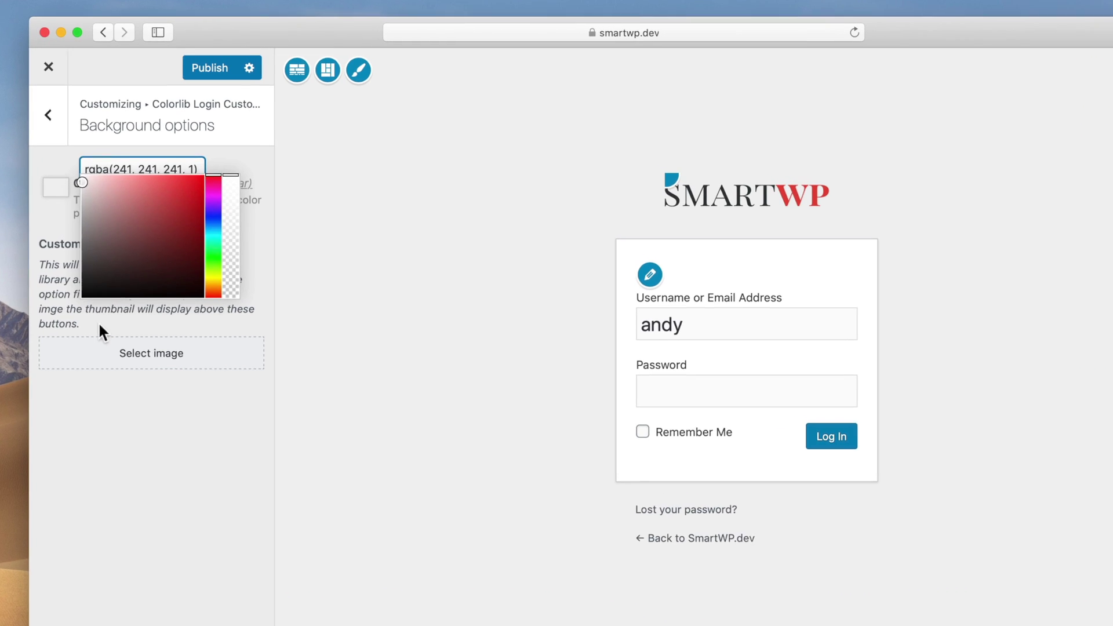
{"action": "left_click", "coordinate": [99, 296]}
{"action": "left_click", "coordinate": [57, 192]}
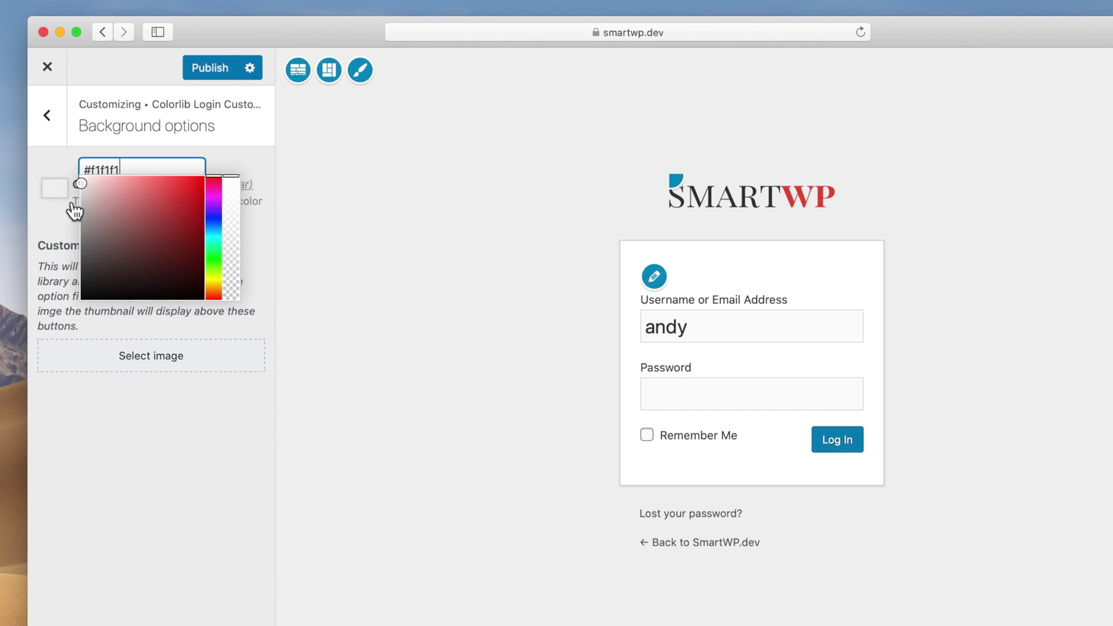
{"action": "left_click_drag", "start_coordinate": [127, 235], "coordinate": [70, 156]}
{"action": "left_click", "coordinate": [70, 156]}
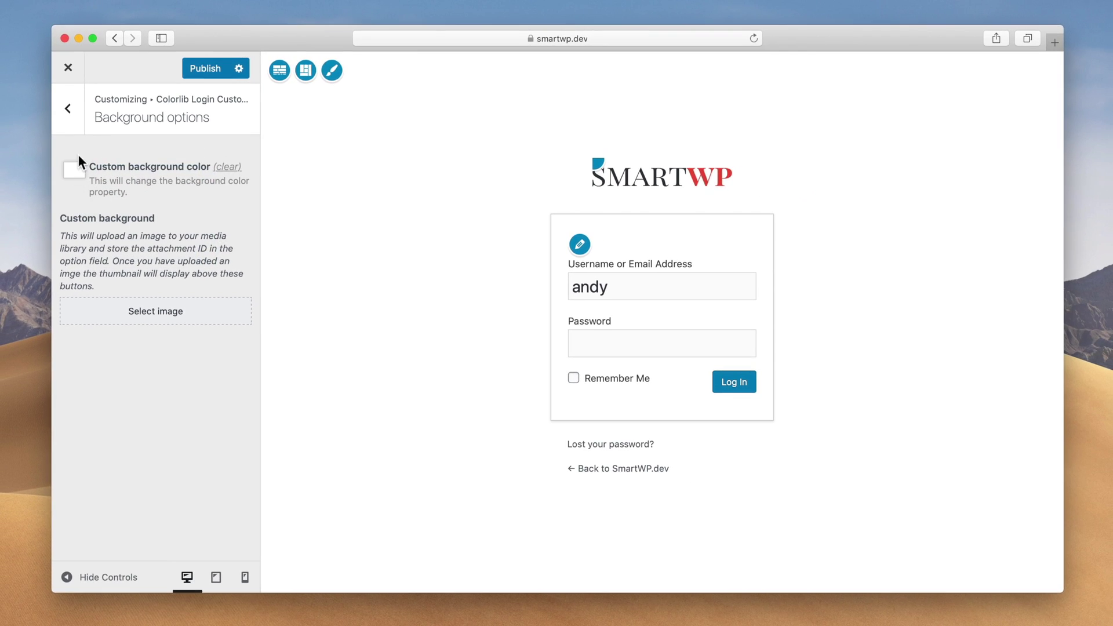
{"action": "left_click", "coordinate": [82, 119]}
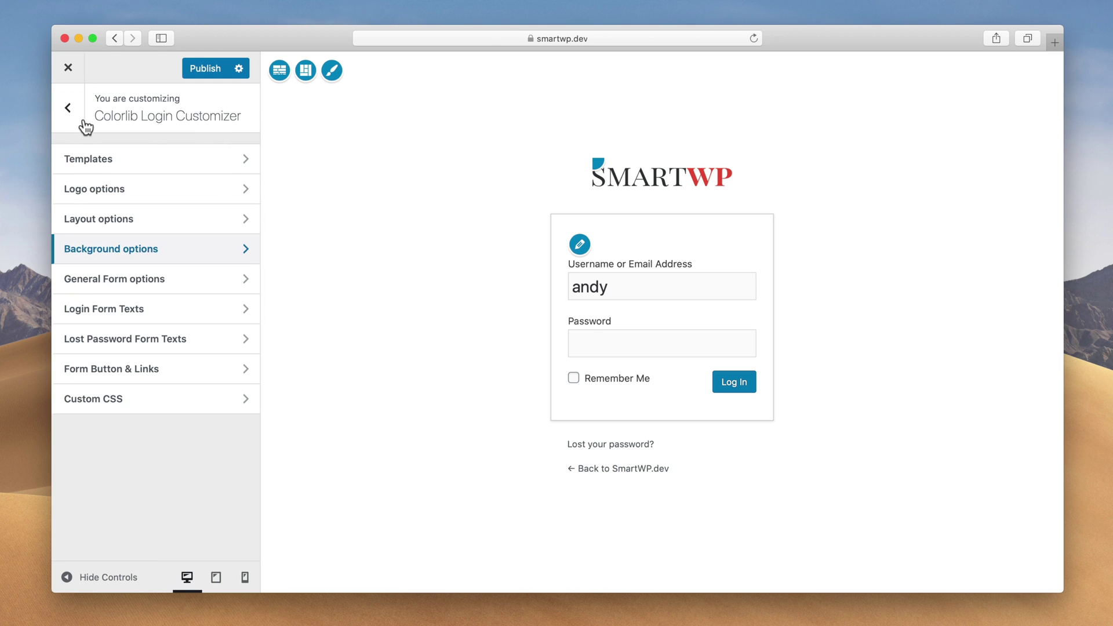
{"action": "left_click", "coordinate": [121, 278]}
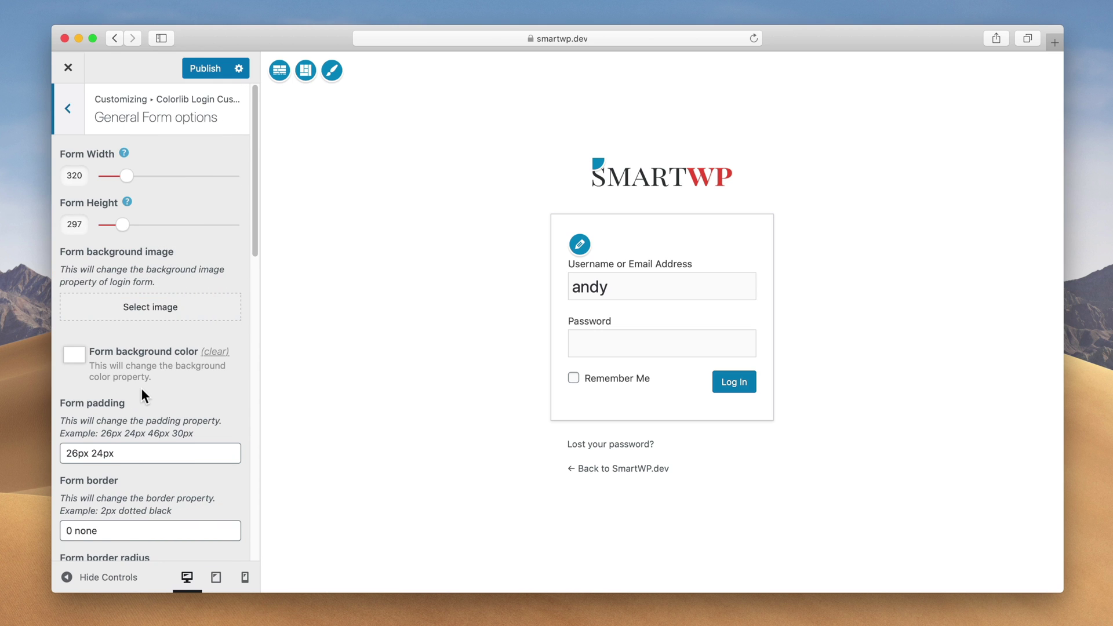
Step: Make the login form slightly wider and taller, keeping its background white
{"action": "scroll", "coordinate": [141, 388], "scroll_direction": "down", "scroll_amount": 1}
{"action": "left_click_drag", "start_coordinate": [124, 208], "coordinate": [126, 208]}
{"action": "mouse_move", "coordinate": [125, 160]}
{"action": "left_mouse_down"}
{"action": "mouse_move", "coordinate": [144, 159]}
{"action": "mouse_move", "coordinate": [131, 159]}
{"action": "left_mouse_up"}
{"action": "scroll", "coordinate": [93, 344], "scroll_direction": "down", "scroll_amount": 1}
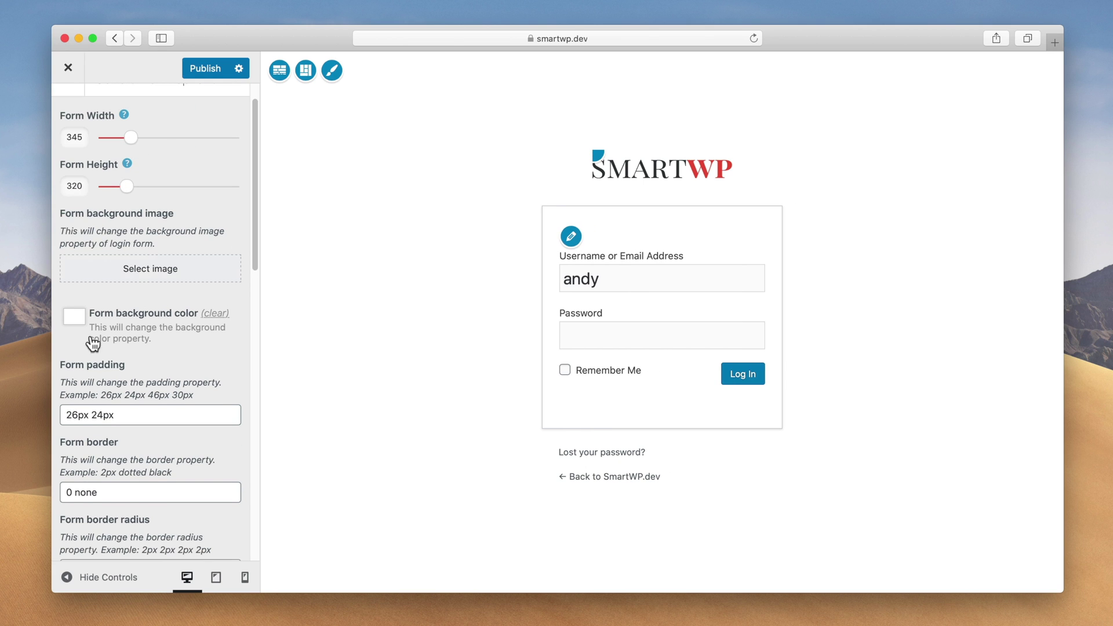
{"action": "left_click", "coordinate": [73, 317]}
{"action": "left_click_drag", "start_coordinate": [139, 333], "coordinate": [81, 373]}
{"action": "left_click", "coordinate": [82, 415]}
Step: Keep the extra links shown and change the lost-password text to 'Forgot password?'
{"action": "scroll", "coordinate": [242, 422], "scroll_direction": "down", "scroll_amount": 5}
{"action": "scroll", "coordinate": [172, 426], "scroll_direction": "down", "scroll_amount": 10}
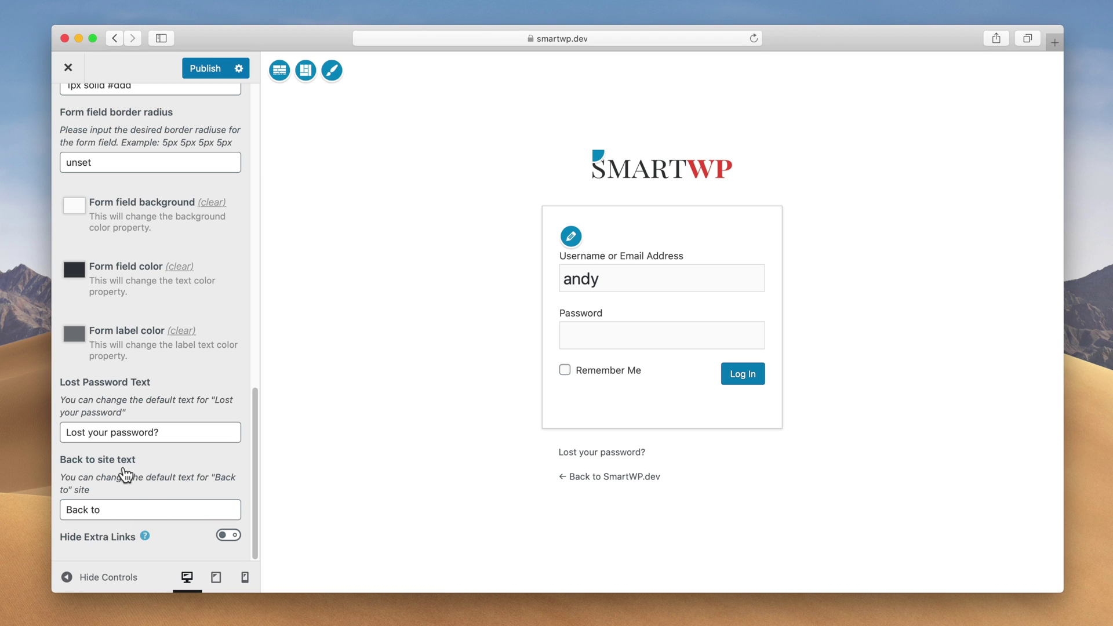
{"action": "left_click", "coordinate": [225, 536]}
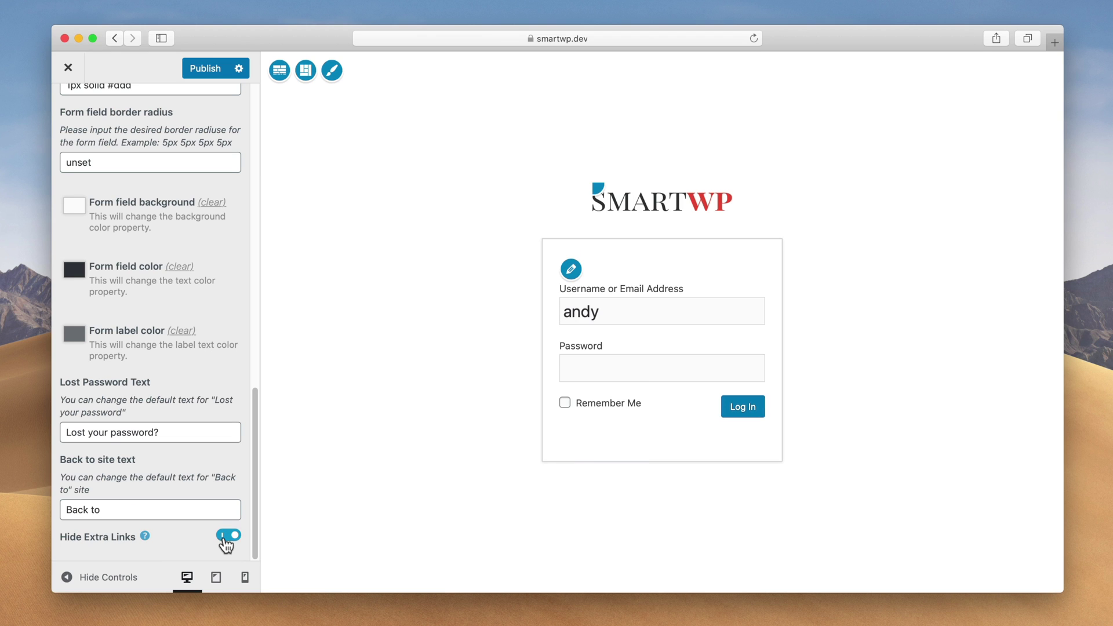
{"action": "left_click", "coordinate": [225, 537]}
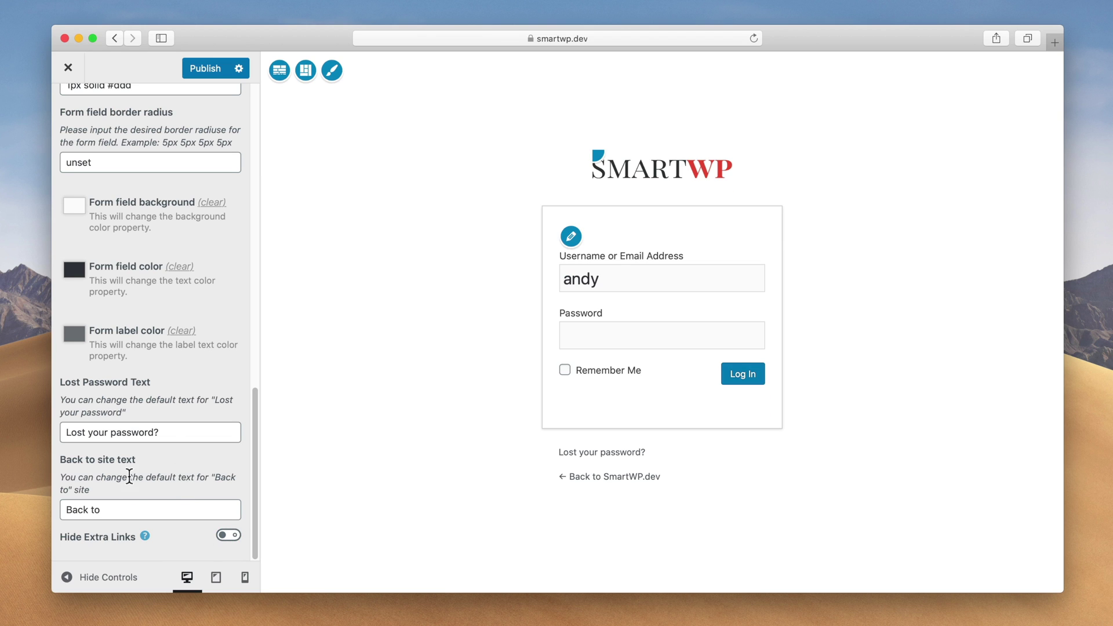
{"action": "left_click", "coordinate": [173, 434]}
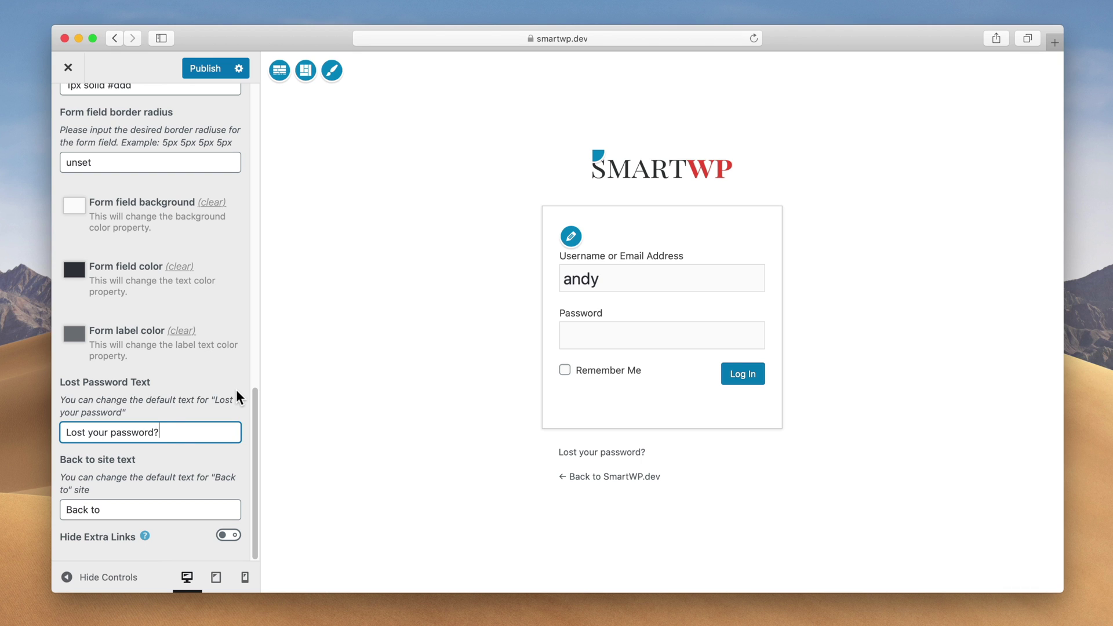
{"action": "key", "text": "super+a"}
{"action": "type", "text": "For"}
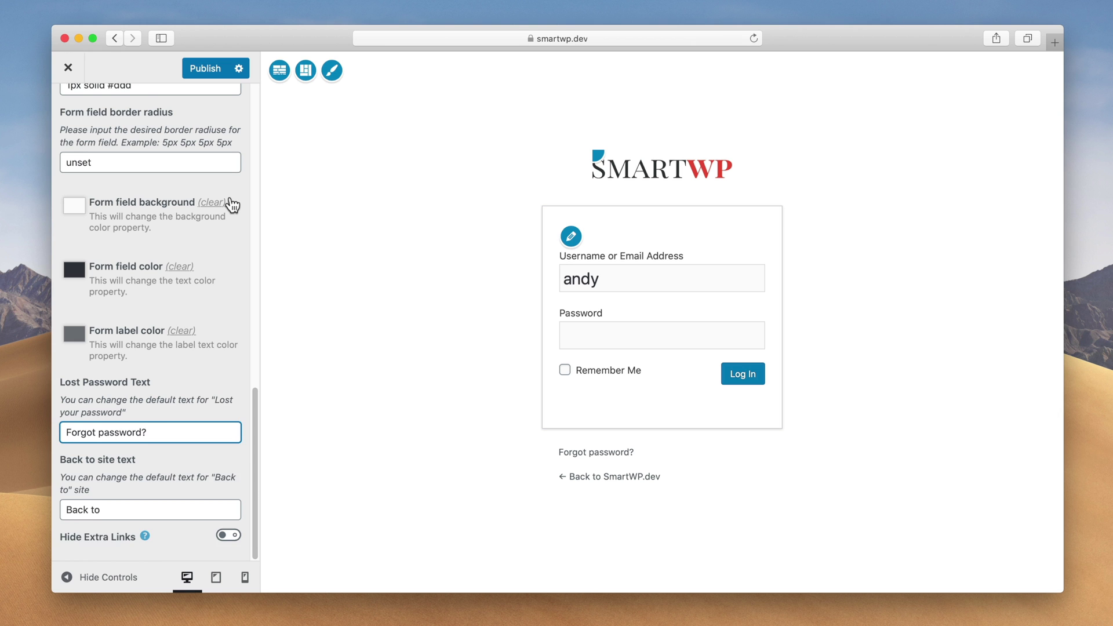
{"action": "scroll", "coordinate": [84, 87], "scroll_direction": "up", "scroll_amount": 3}
{"action": "left_click", "coordinate": [69, 109]}
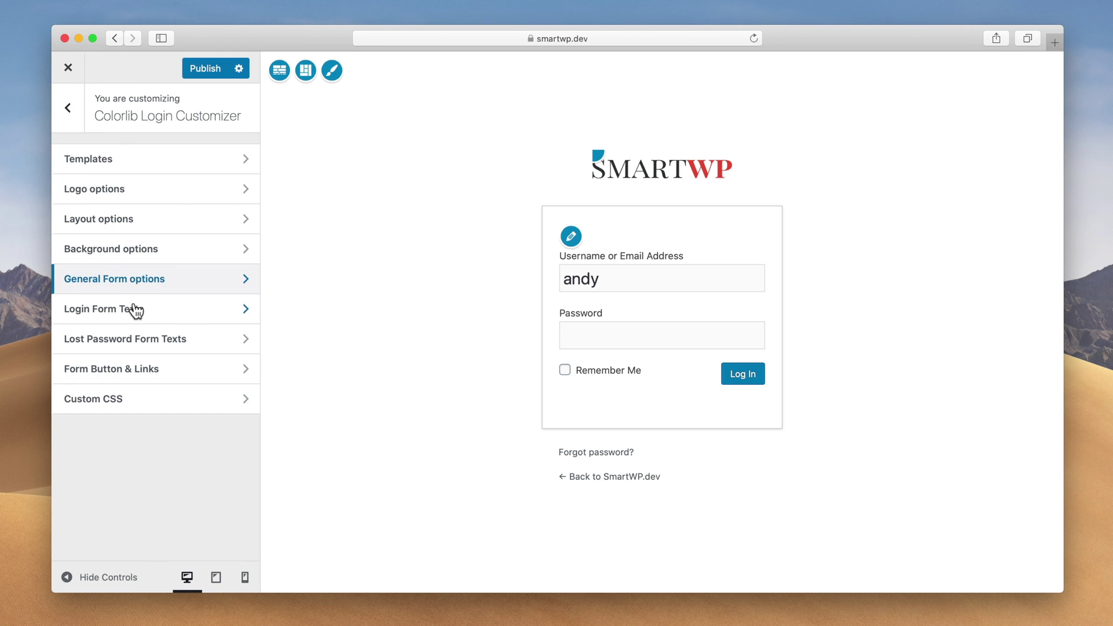
Step: Look through the form label and lost-password text settings, then open Form Button & Links
{"action": "left_click", "coordinate": [134, 310]}
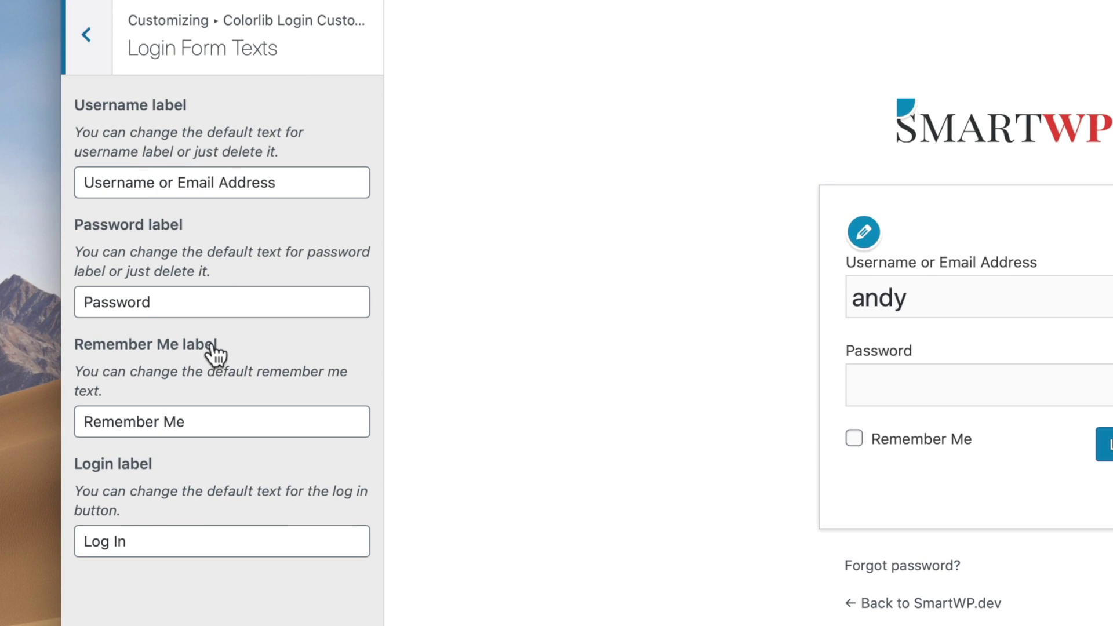
{"action": "left_click", "coordinate": [282, 188]}
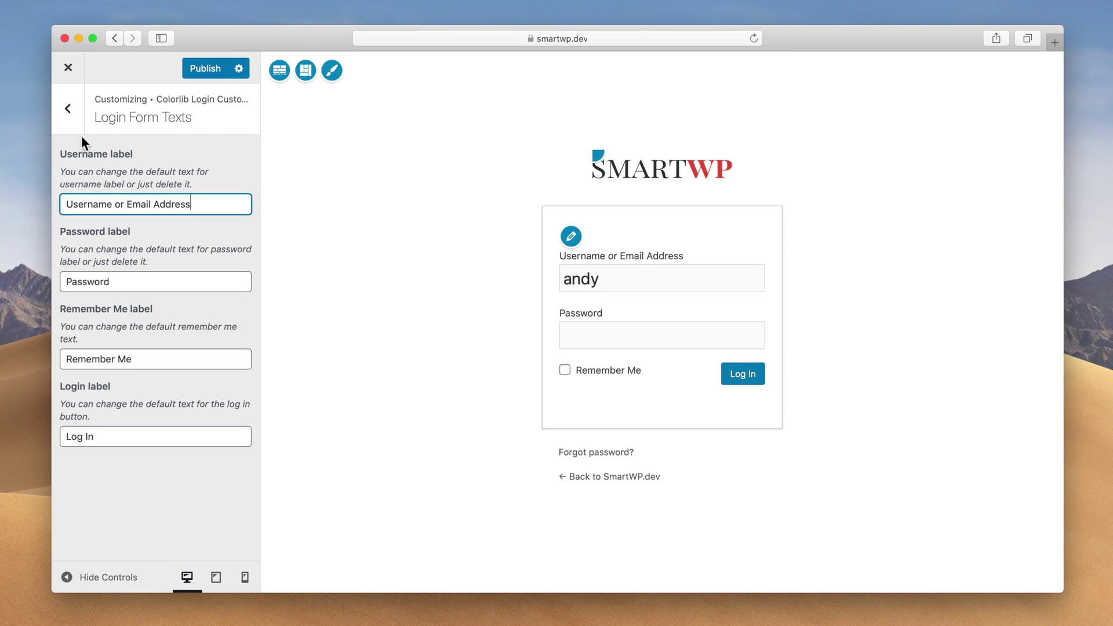
{"action": "left_click", "coordinate": [82, 138]}
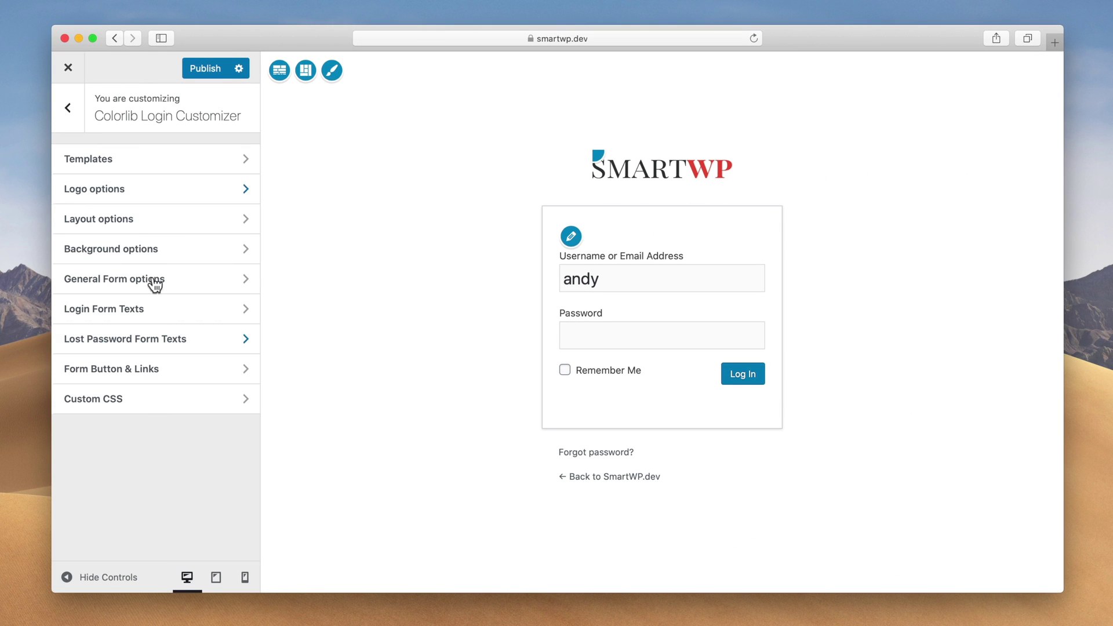
{"action": "left_click", "coordinate": [154, 342]}
{"action": "left_click", "coordinate": [74, 97]}
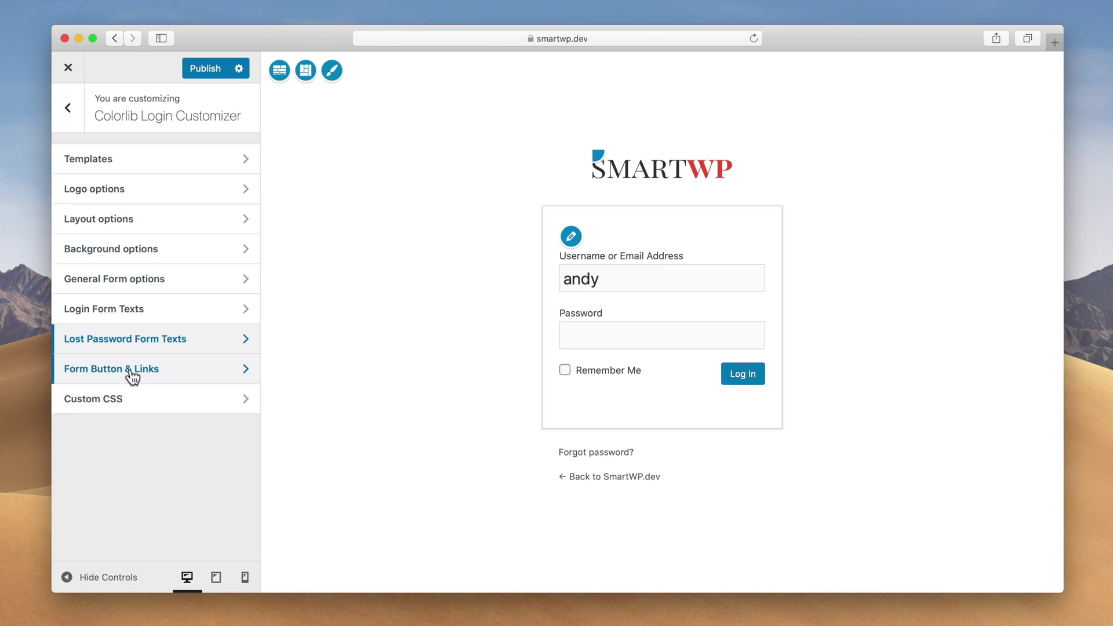
{"action": "left_click", "coordinate": [132, 372]}
Step: Make the Log In button's background and border colours red
{"action": "left_click", "coordinate": [74, 172]}
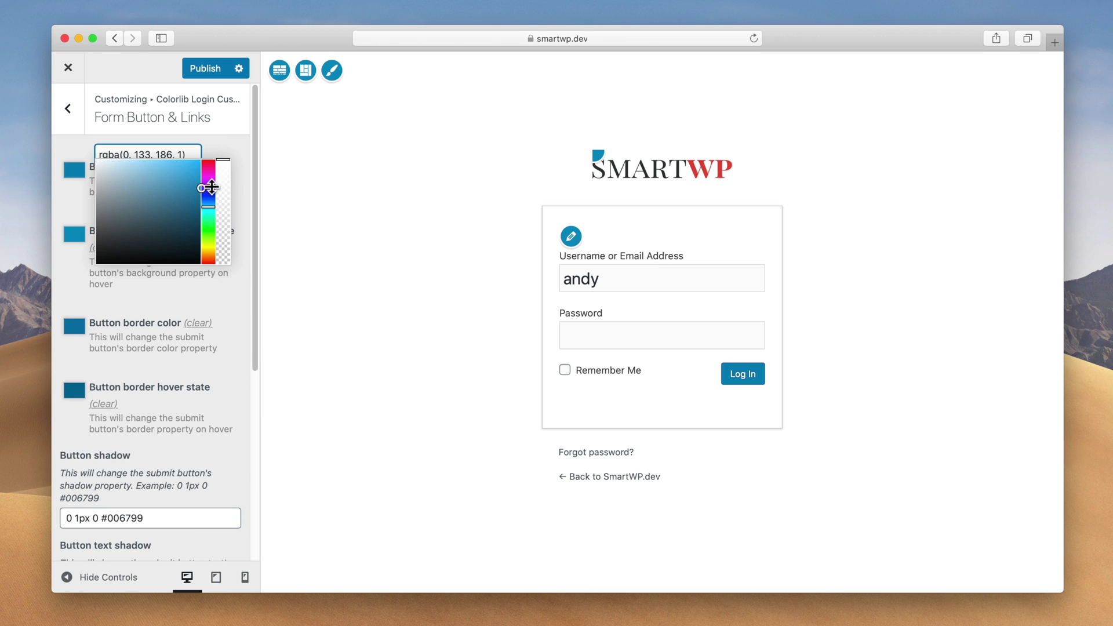
{"action": "left_click_drag", "start_coordinate": [207, 183], "coordinate": [160, 175]}
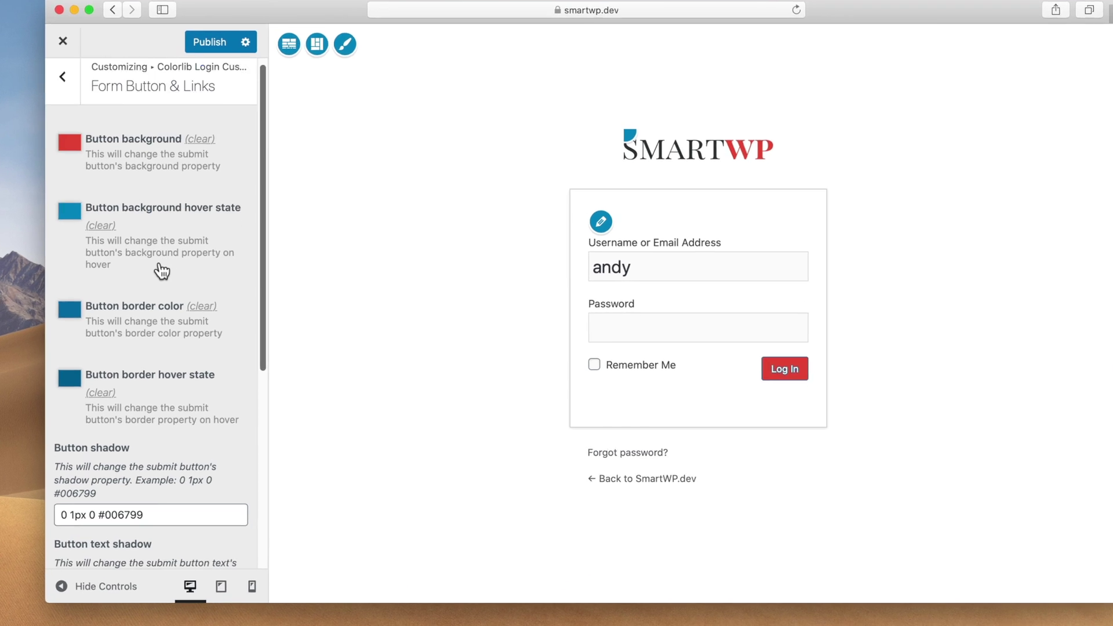
{"action": "left_click", "coordinate": [62, 284]}
{"action": "left_click", "coordinate": [60, 247]}
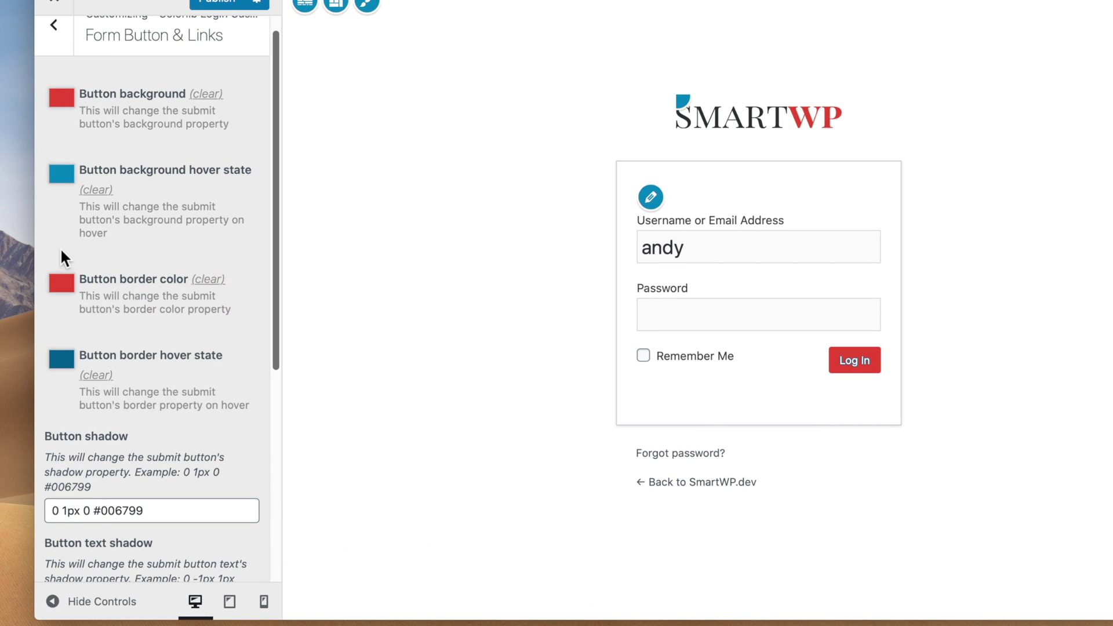
Step: Clear the button shadow and text shadow values and hide the Remember Me checkbox
{"action": "scroll", "coordinate": [72, 343], "scroll_direction": "down", "scroll_amount": 5}
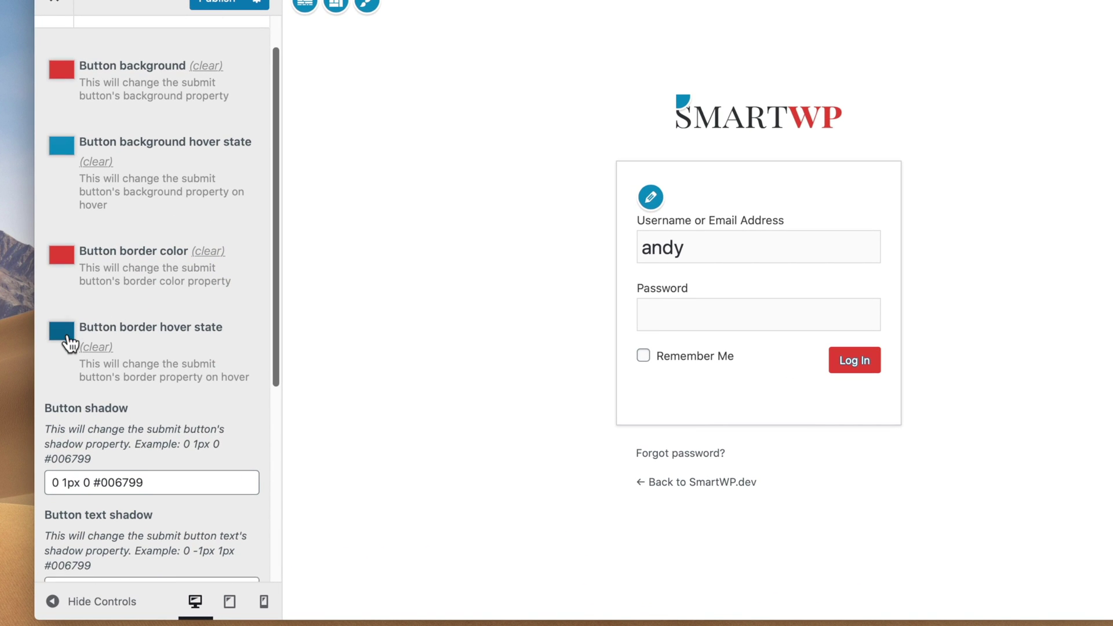
{"action": "left_click", "coordinate": [153, 314]}
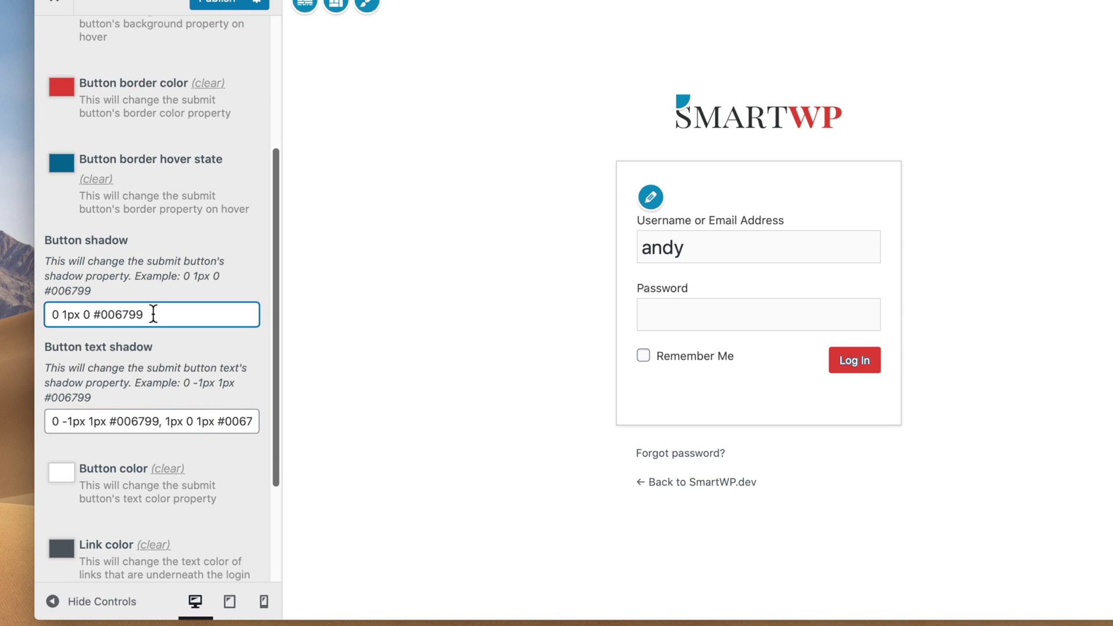
{"action": "key", "text": "super+a"}
{"action": "key", "text": "BackSpace"}
{"action": "left_click", "coordinate": [149, 415]}
{"action": "key", "text": "super+a"}
{"action": "key", "text": "BackSpace"}
{"action": "scroll", "coordinate": [143, 550], "scroll_direction": "down", "scroll_amount": 3}
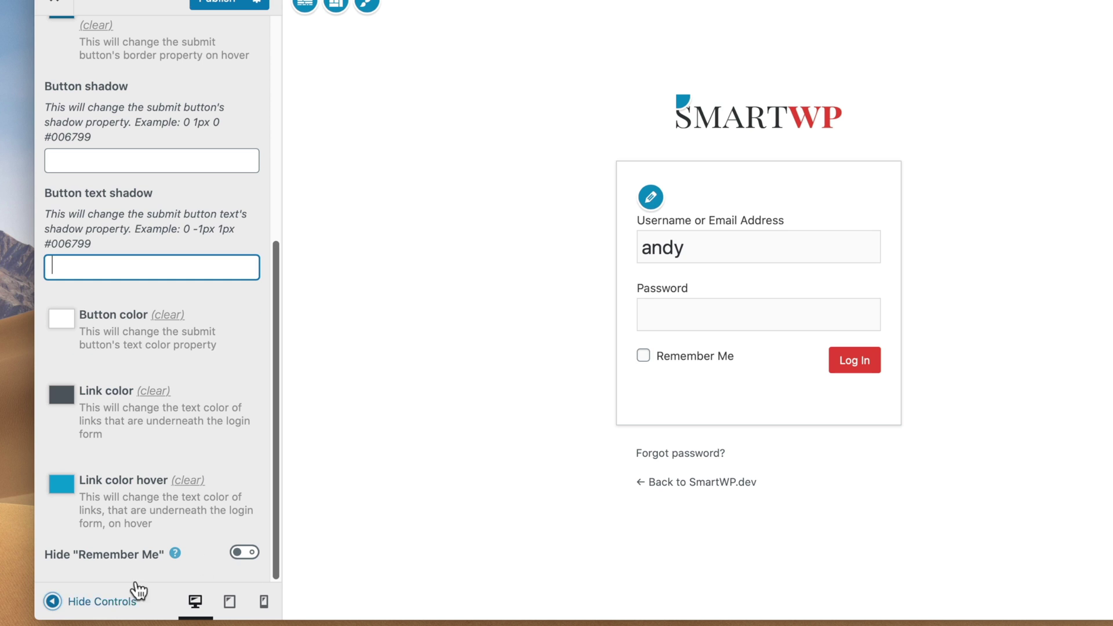
{"action": "left_click", "coordinate": [244, 553]}
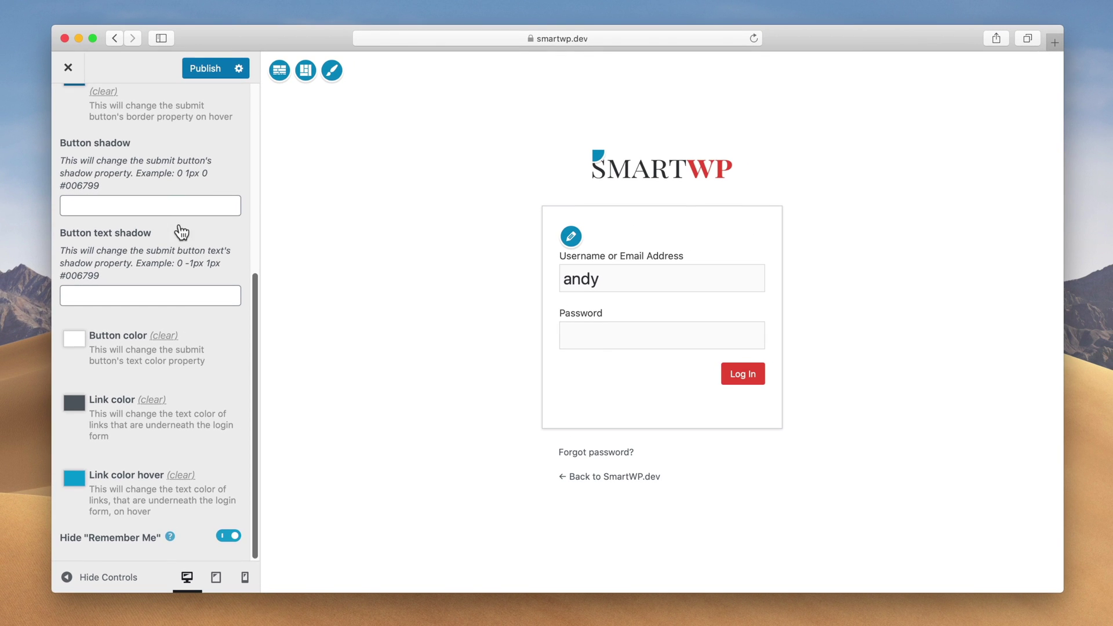
{"action": "scroll", "coordinate": [184, 349], "scroll_direction": "up", "scroll_amount": 5}
{"action": "key", "text": "Escape"}
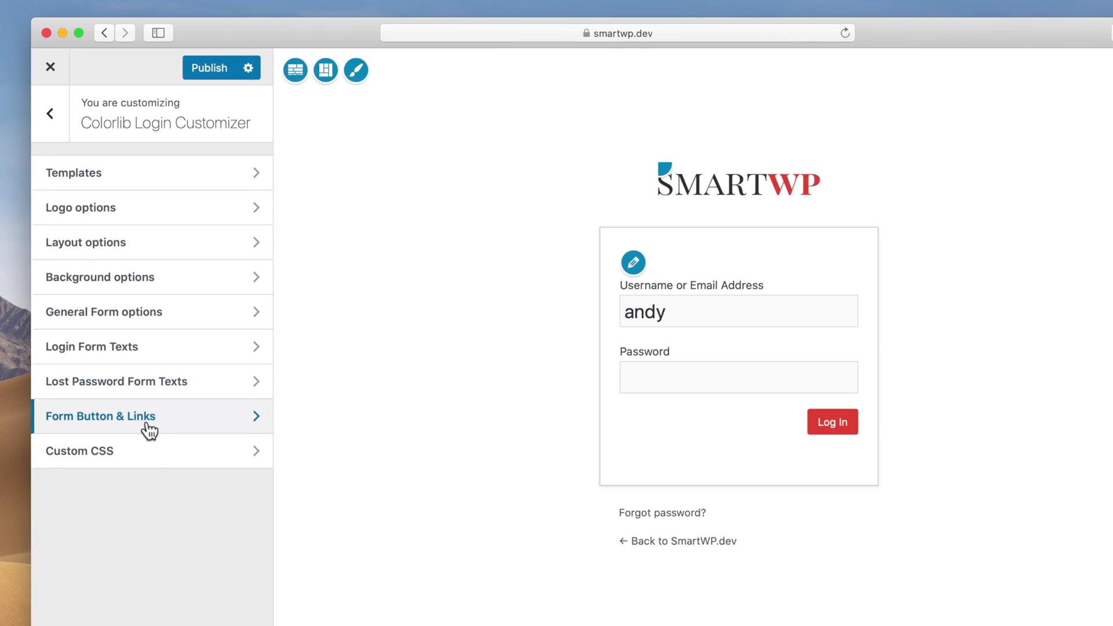
Step: Add the Custom CSS rule #backtoblog {display:none!important} to hide the Back to SmartWP.dev link
{"action": "left_click", "coordinate": [145, 464]}
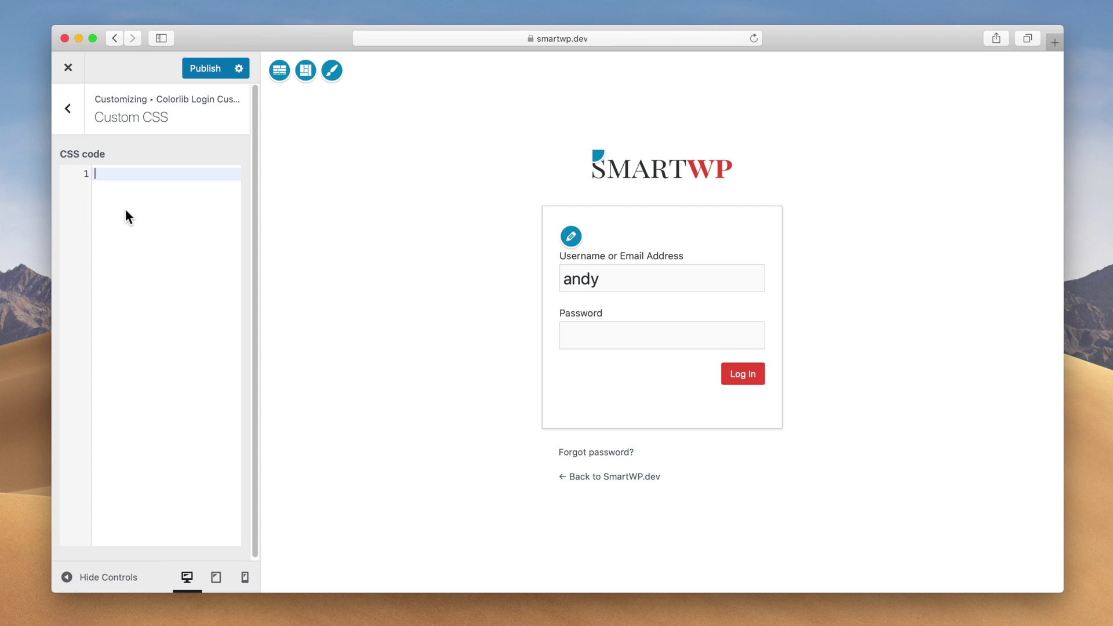
{"action": "type", "text": "#backtoblog {"}
{"action": "type", "text": "display:none!"}
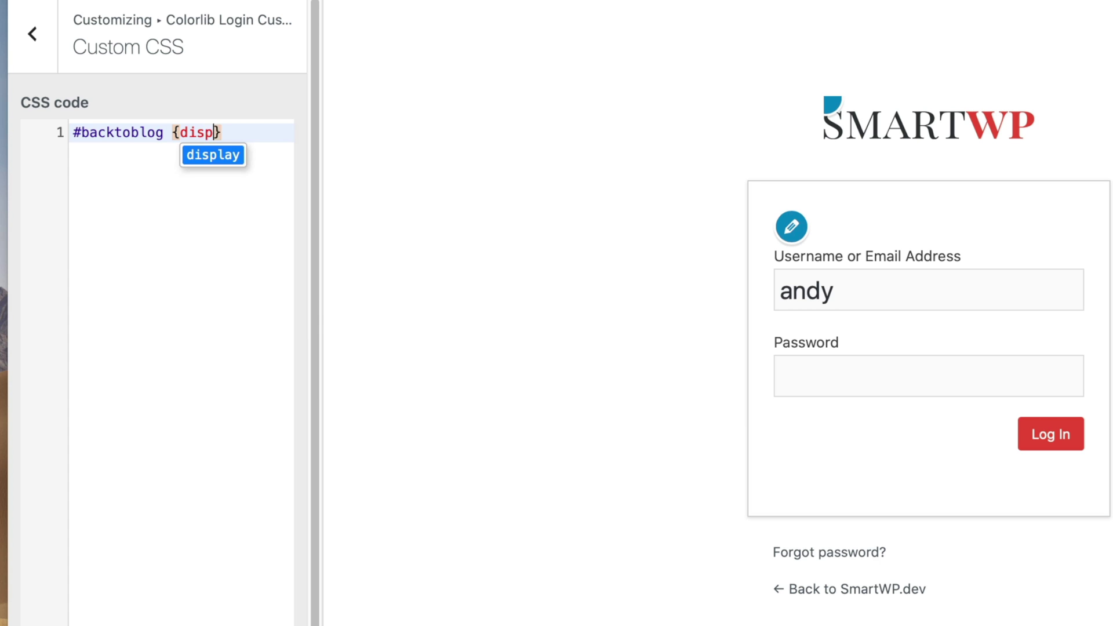
{"action": "type", "text": "imp"}
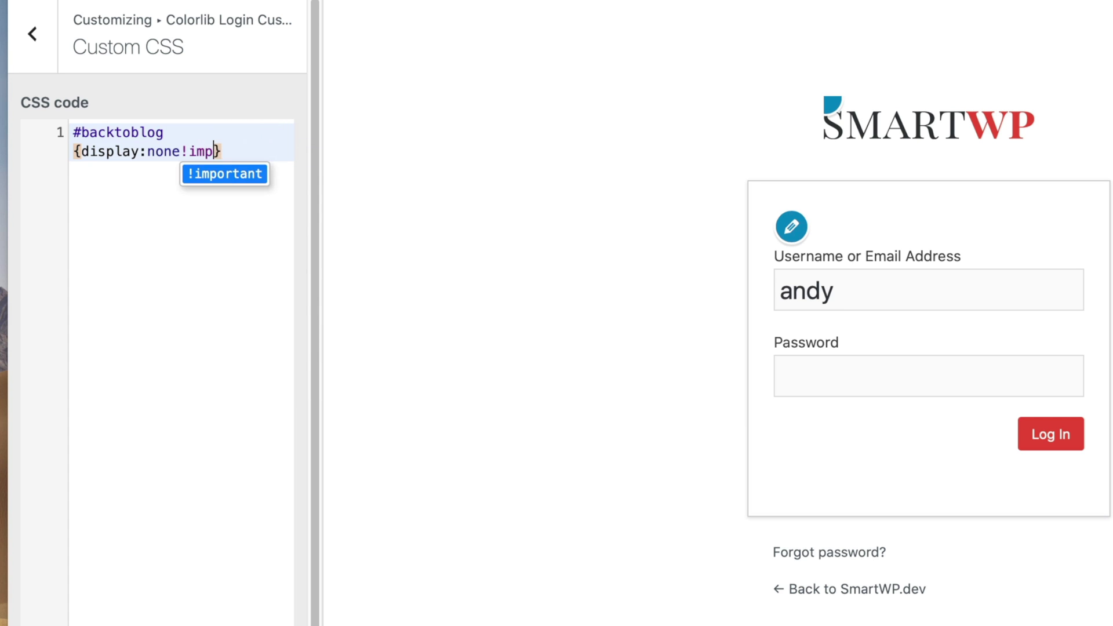
{"action": "type", "text": "ortant"}
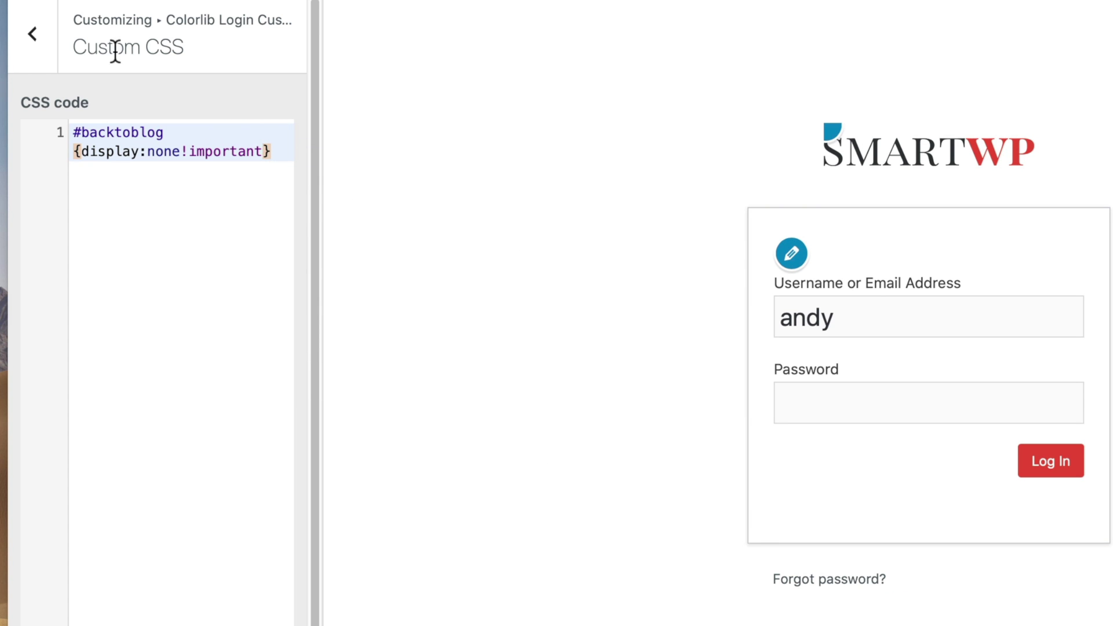
{"action": "left_click", "coordinate": [33, 36]}
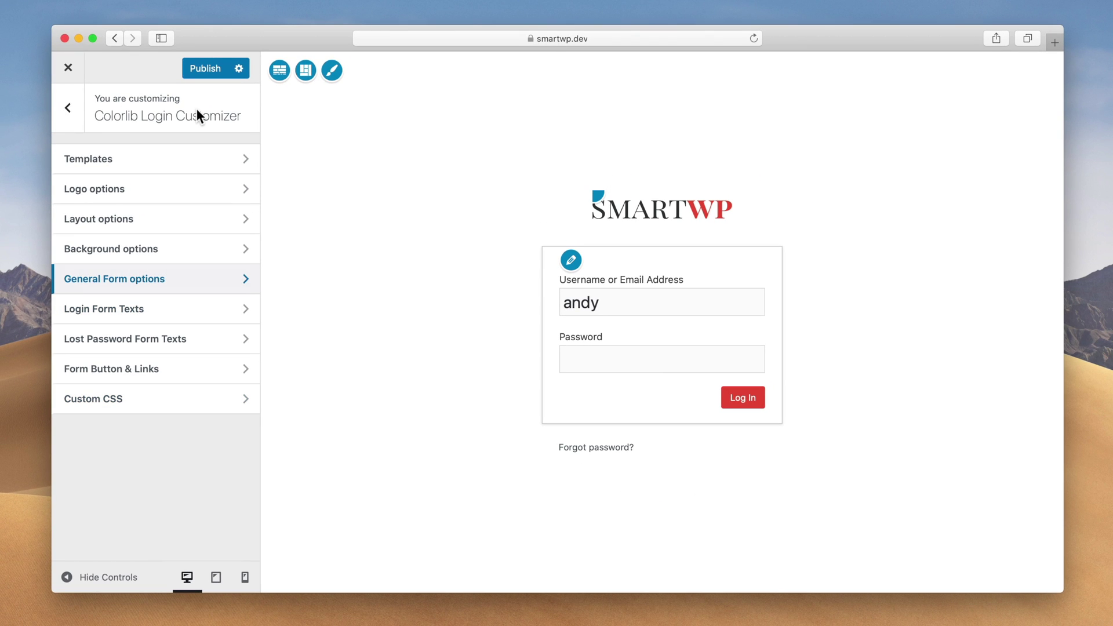
Step: Publish the login page changes and go back to the site's front page
{"action": "left_click", "coordinate": [204, 68]}
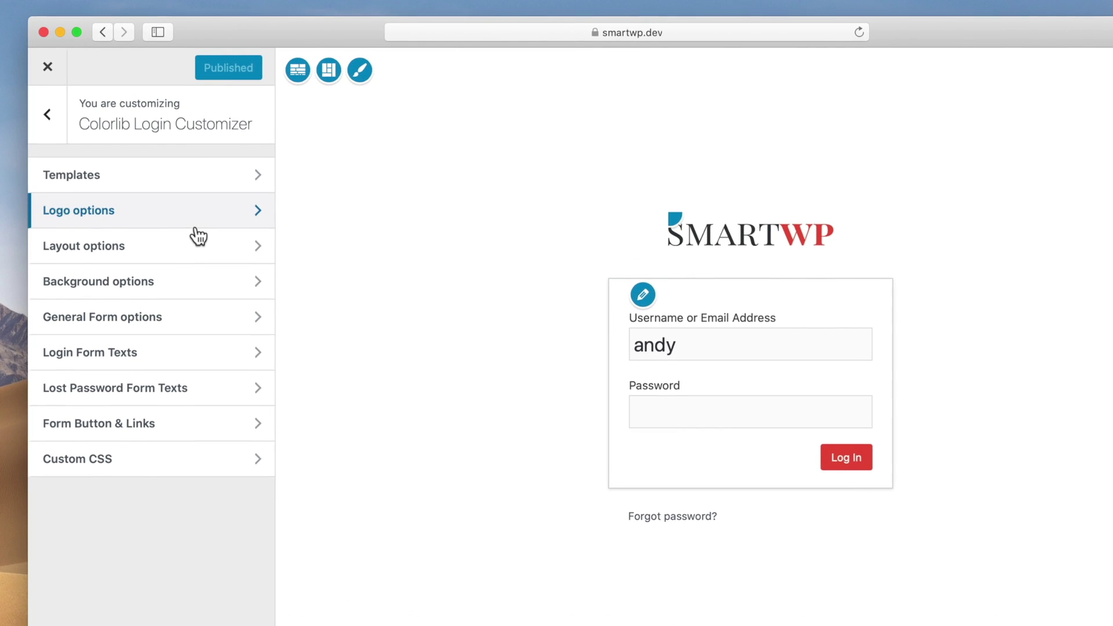
{"action": "left_click", "coordinate": [51, 67]}
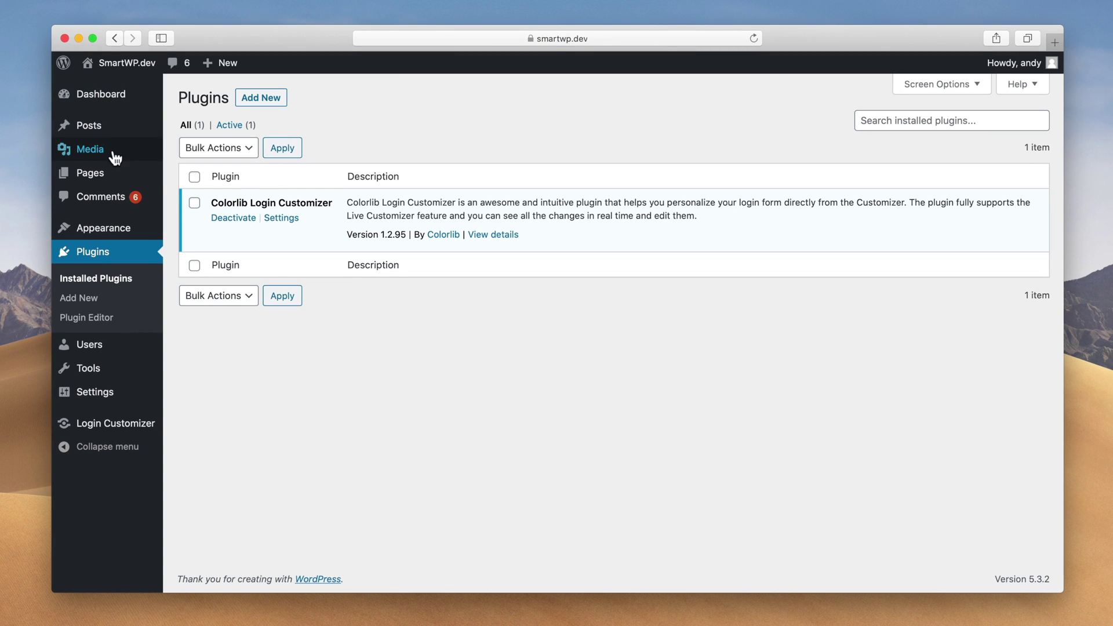
{"action": "left_click", "coordinate": [118, 61]}
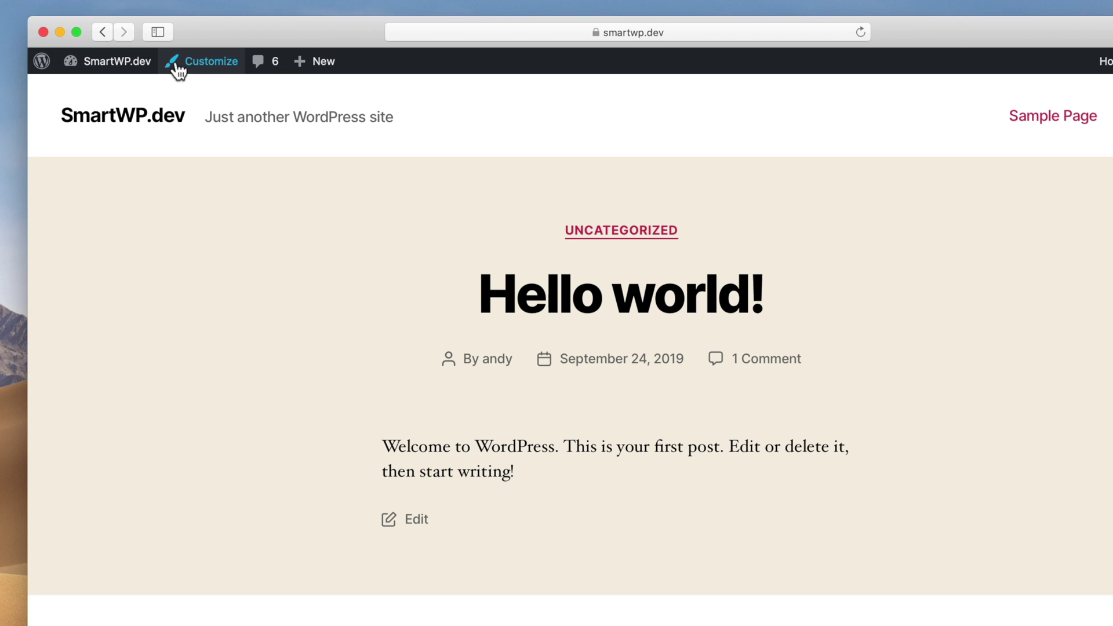
Step: Reopen the Colorlib Login Customizer to check the saved login design, then close it
{"action": "left_click", "coordinate": [205, 65]}
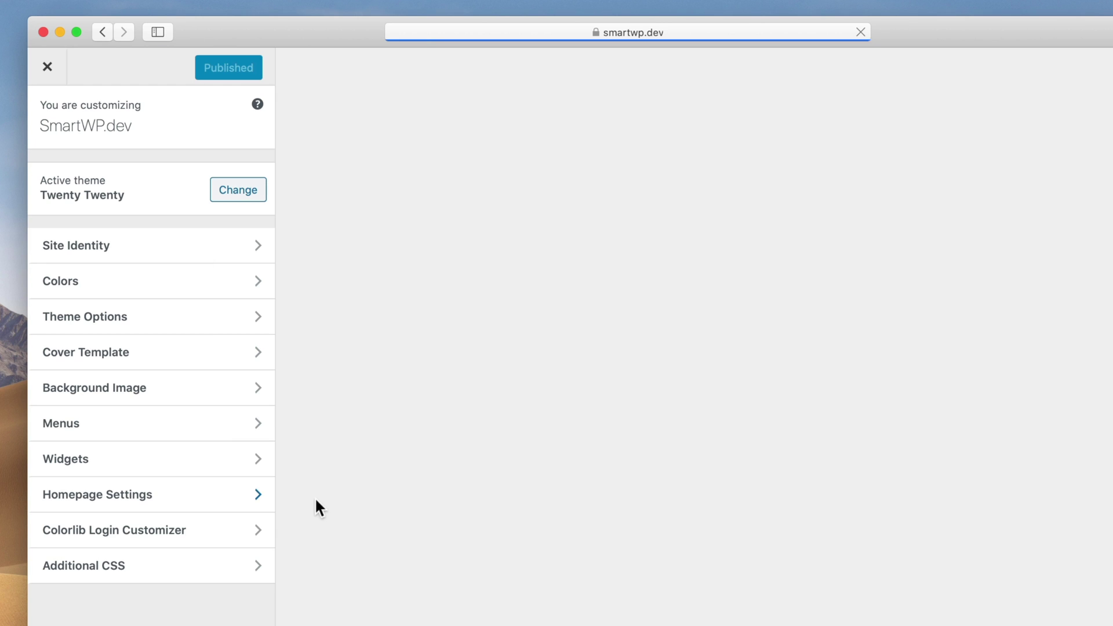
{"action": "left_click", "coordinate": [171, 540]}
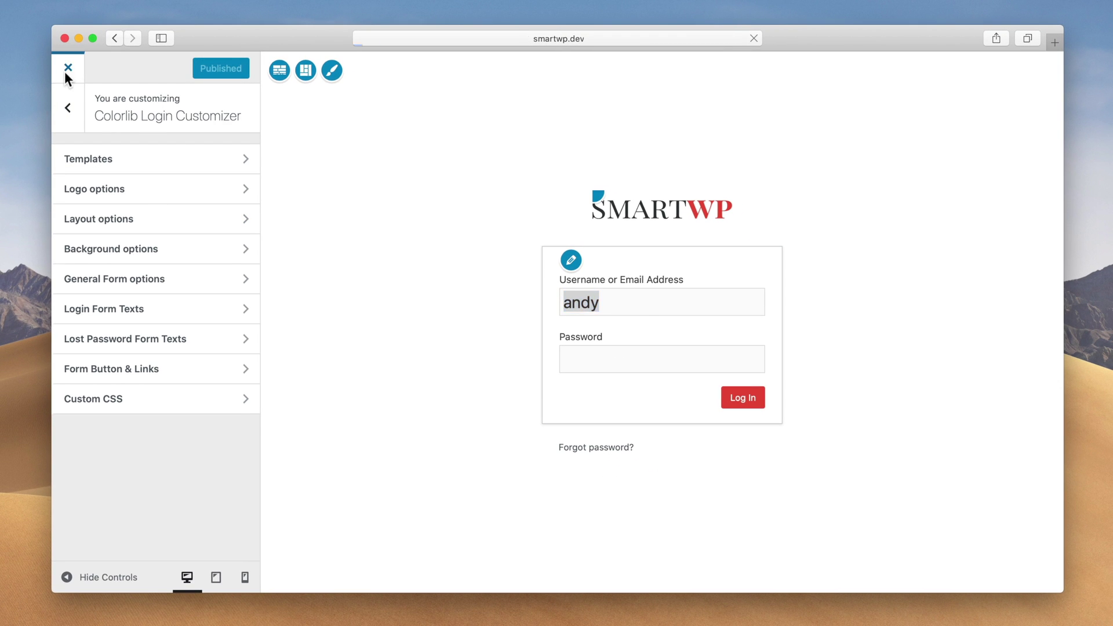
{"action": "left_click", "coordinate": [66, 74]}
Step: Log out from the Howdy menu and load smartwp.dev/wp-login.php to view the live login page
{"action": "mouse_move", "coordinate": [987, 67]}
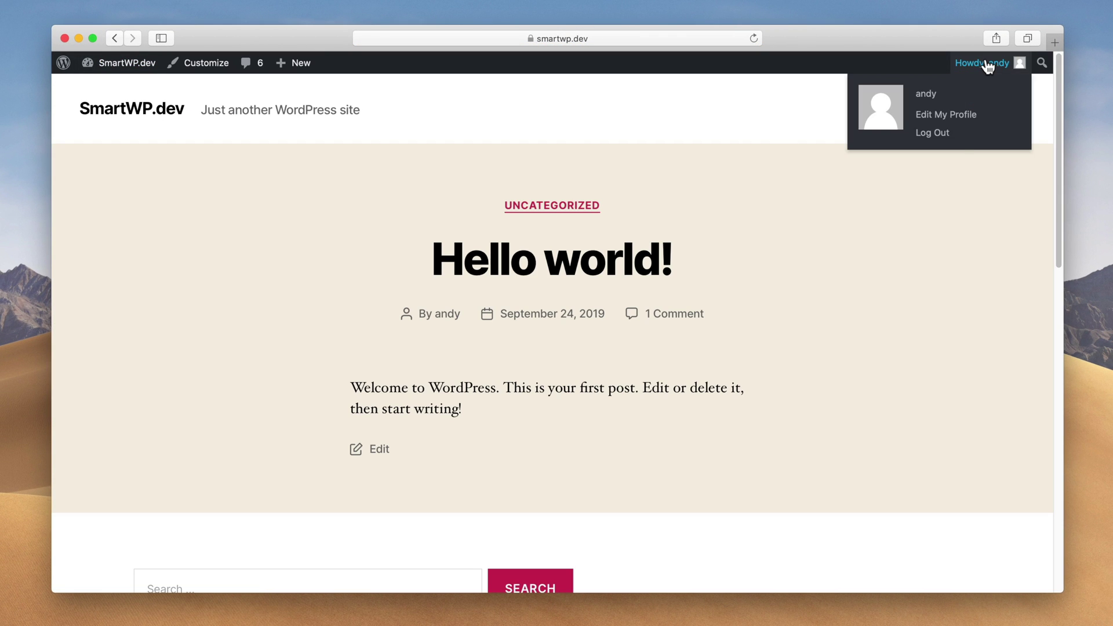
{"action": "left_click", "coordinate": [928, 139]}
{"action": "key", "text": "super+l"}
{"action": "type", "text": "smartwp.dev/wp-login.php?"}
{"action": "key", "text": "Return"}
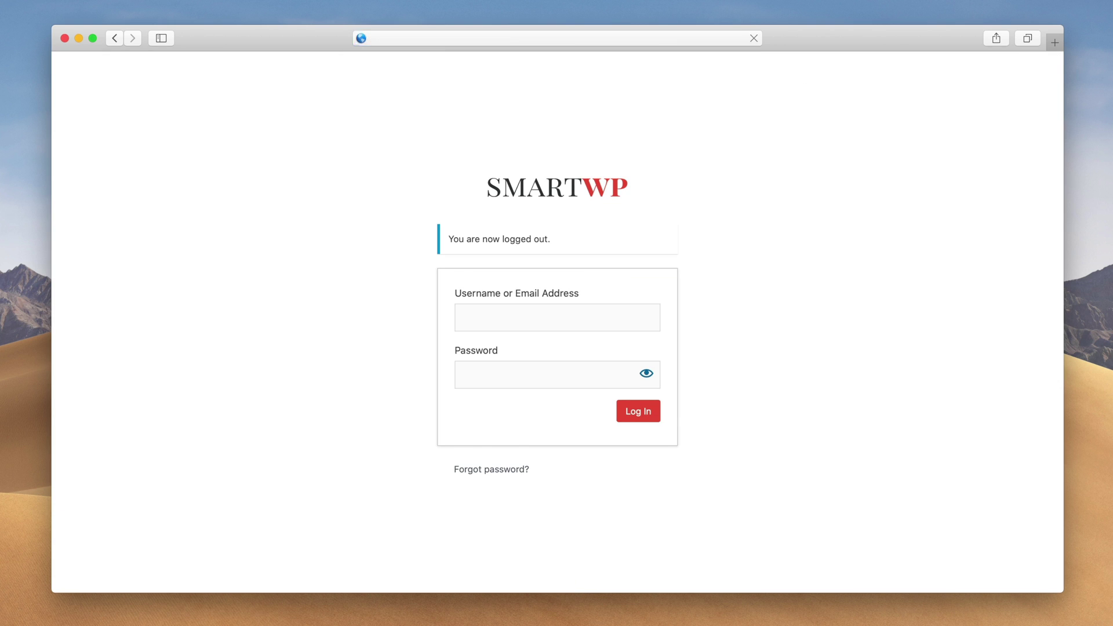
{"action": "left_click", "coordinate": [775, 341]}
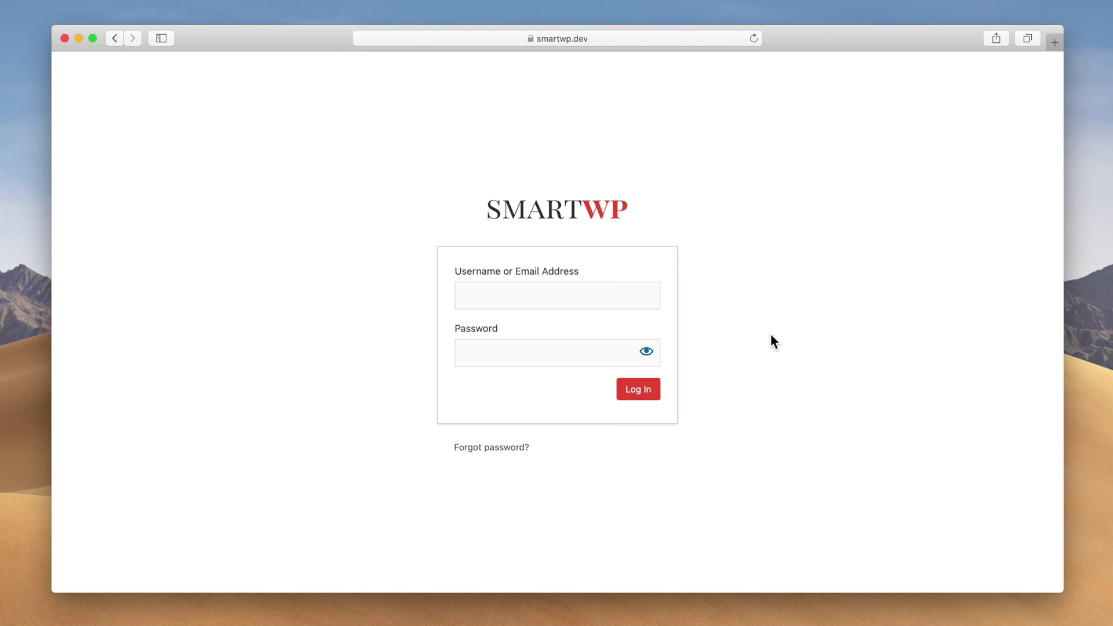